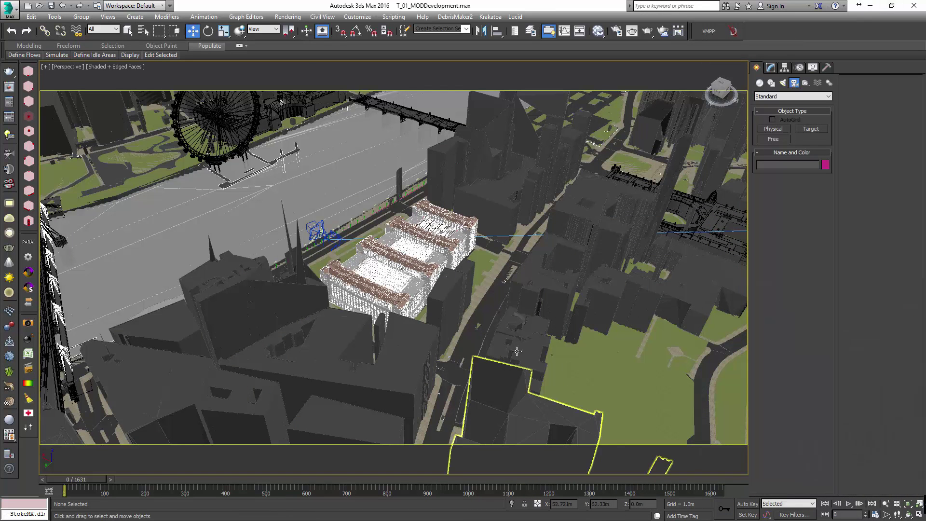
# Step: Pan across the city and orbit down to a low angle along the river
pyautogui.moveTo(438, 258); pyautogui.dragTo(420, 294, button='middle')
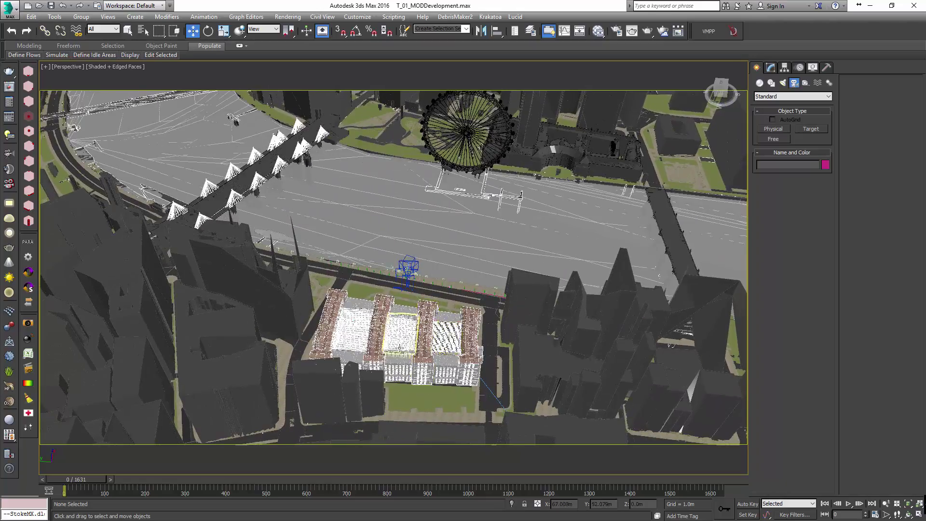
pyautogui.keyDown('alt'); pyautogui.moveTo(400, 348); pyautogui.dragTo(554, 273, button='middle'); pyautogui.keyUp('alt')
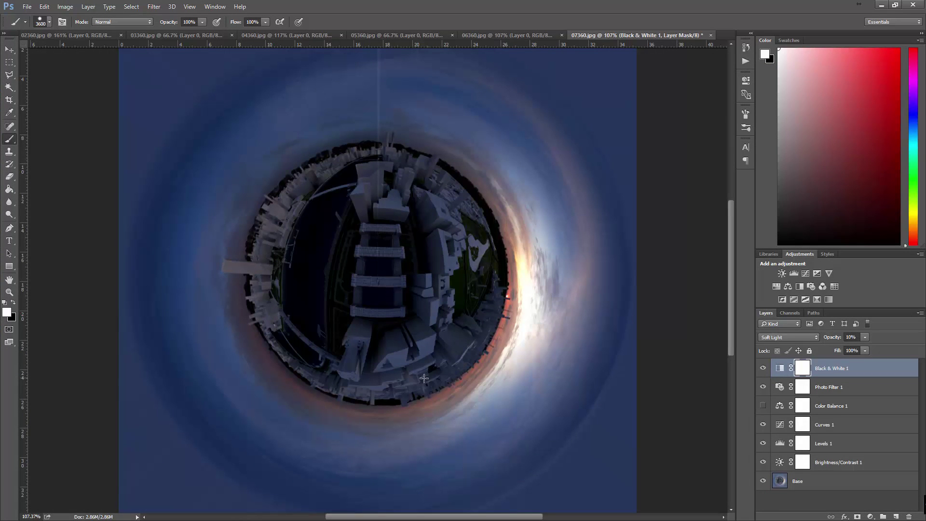
# Step: Compare the 03360.jpg and 02360.jpg renders, then return to the adjusted 07360.jpg
pyautogui.click(201, 36)
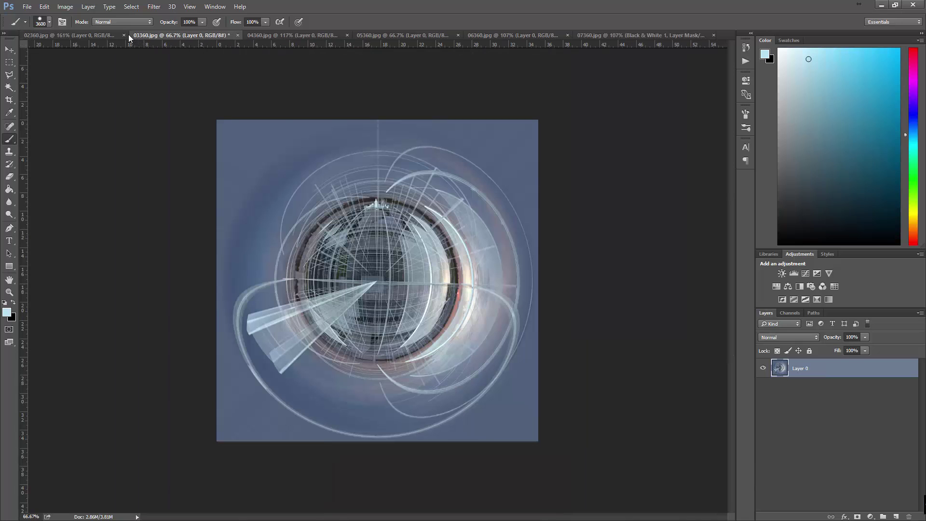
pyautogui.click(94, 34)
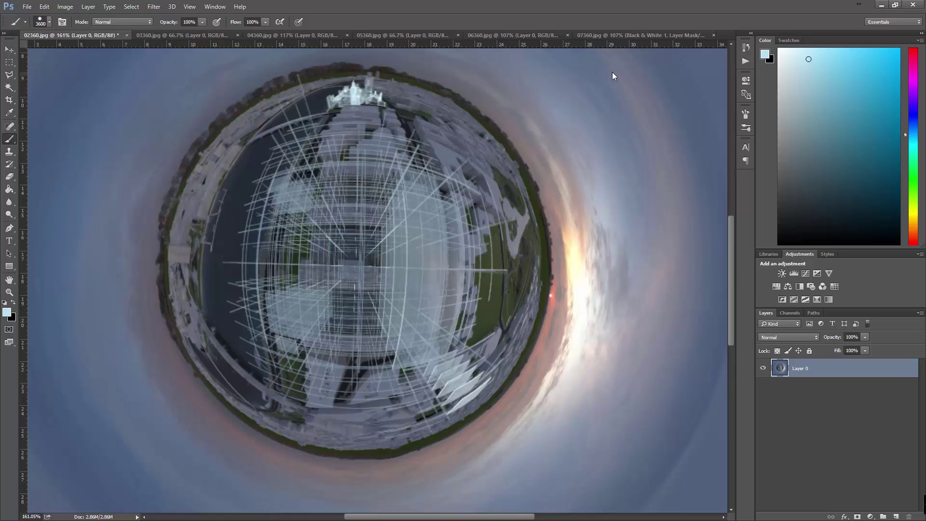
pyautogui.click(596, 35)
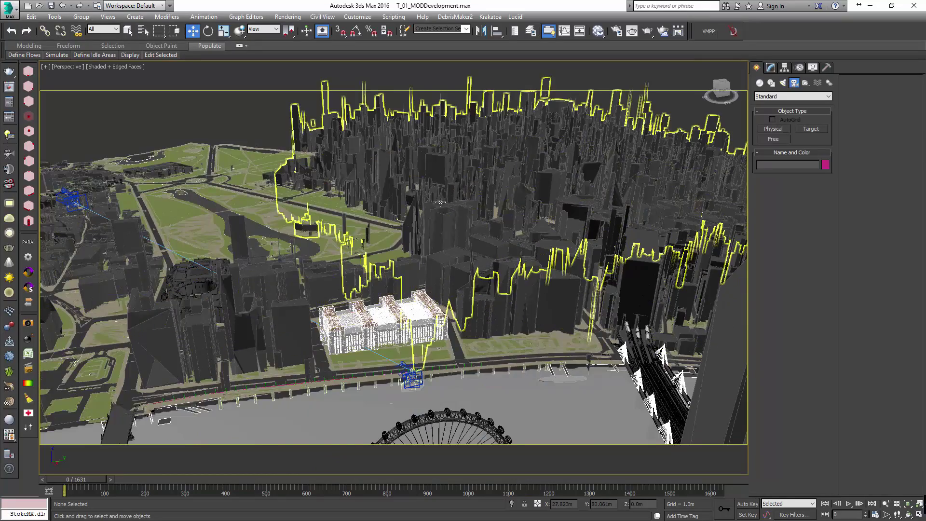
# Step: Add a new scene layer named Camera in the Layer Explorer
pyautogui.keyDown('alt'); pyautogui.moveTo(456, 200); pyautogui.dragTo(429, 308, button='middle'); pyautogui.keyUp('alt')
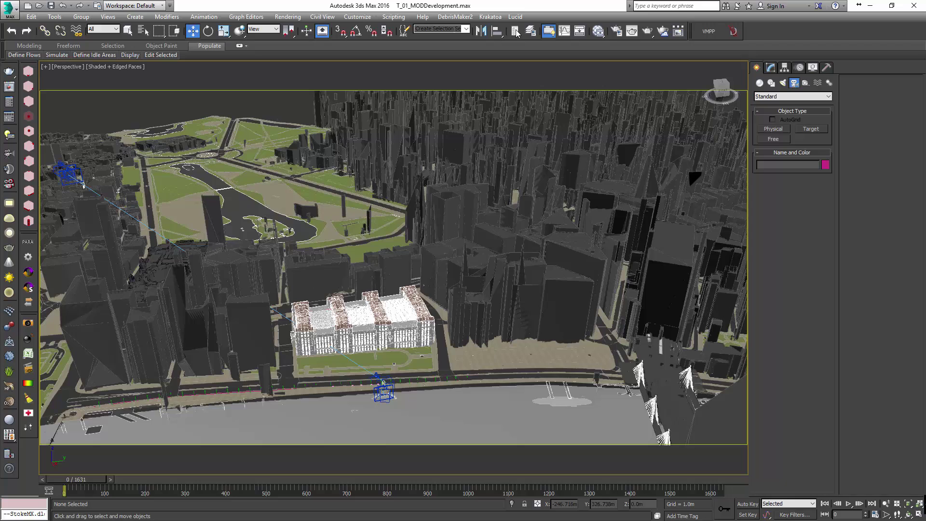
pyautogui.click(531, 31)
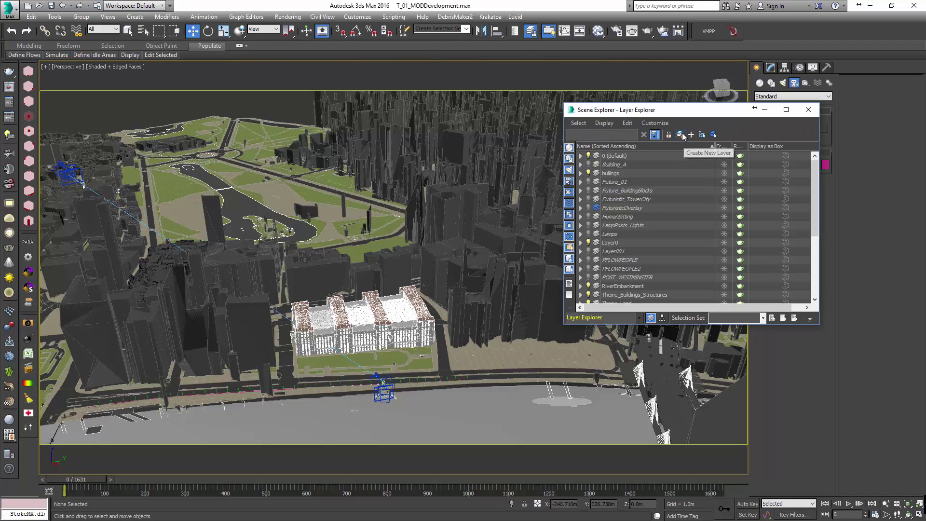
pyautogui.click(682, 136)
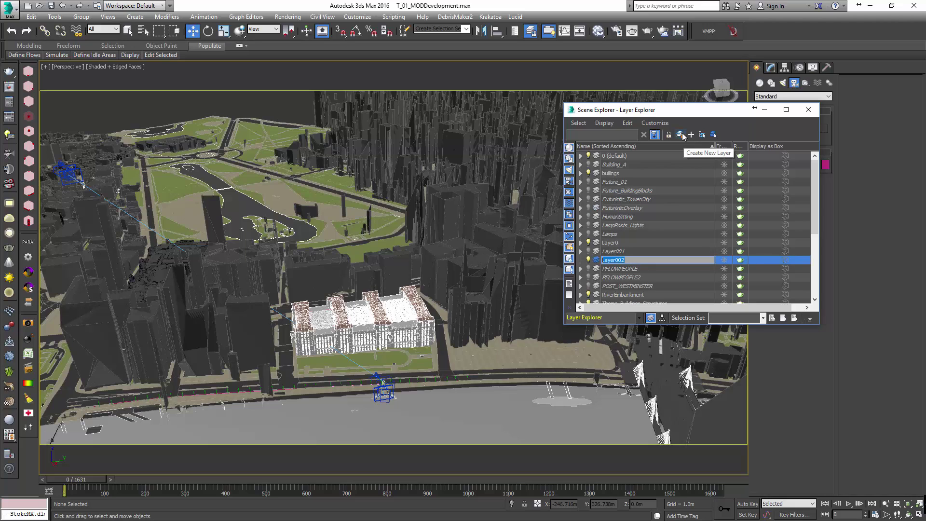
pyautogui.write('Camera')
pyautogui.press('Return')
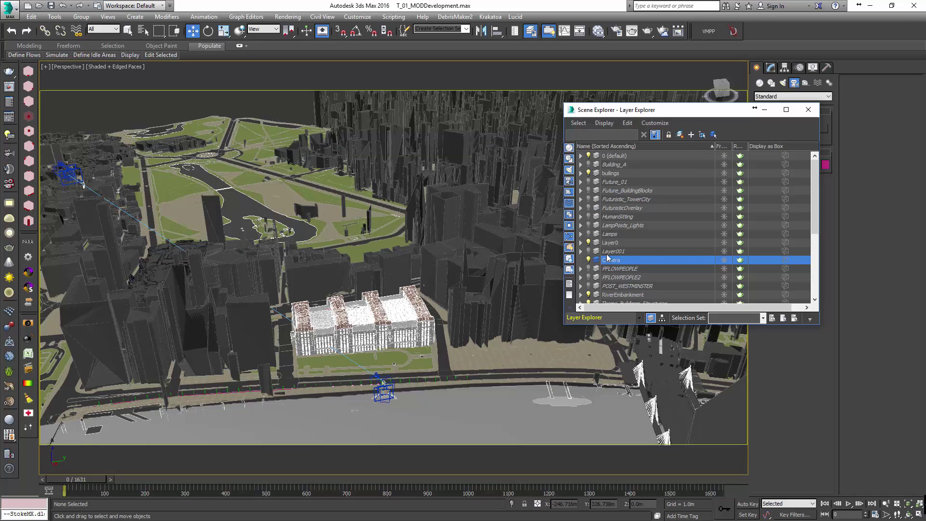
pyautogui.click(809, 110)
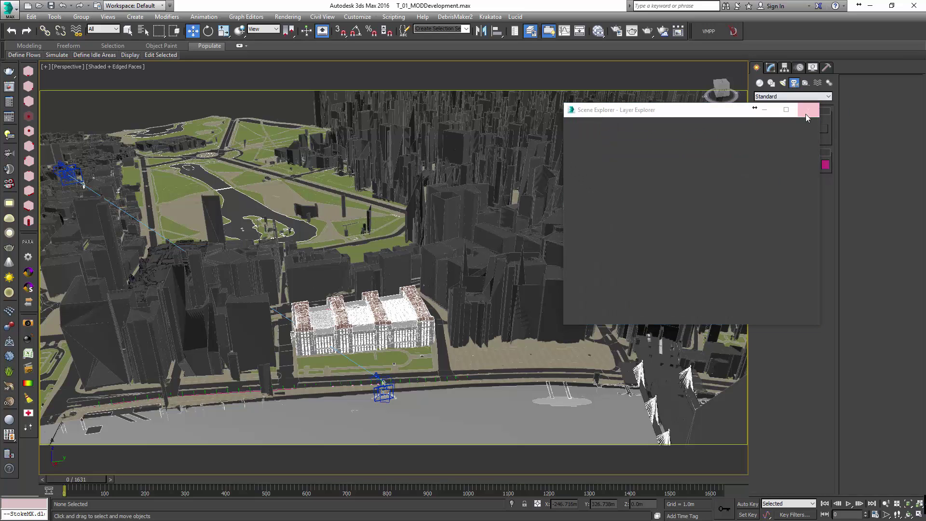
# Step: Create target physical camera PhysCamera010 and move it onto the palace building by the river
pyautogui.click(775, 129)
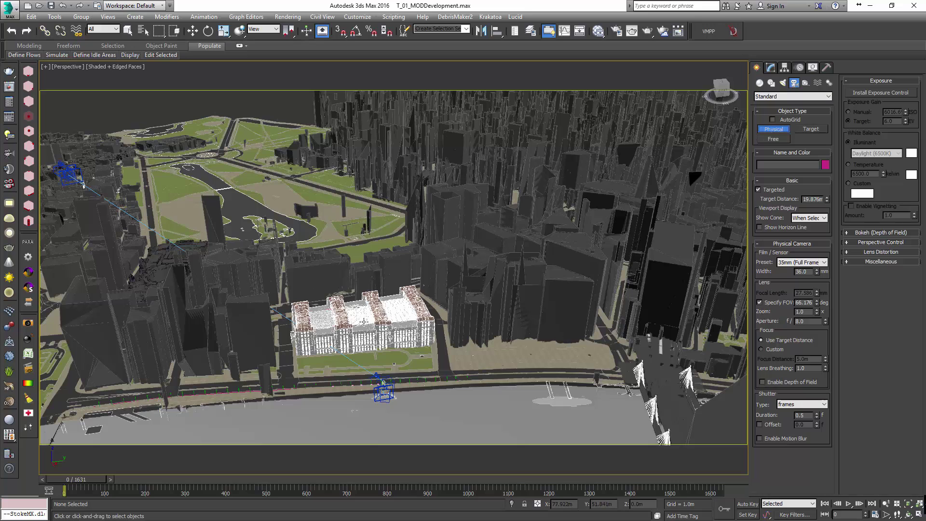
pyautogui.moveTo(364, 321); pyautogui.dragTo(508, 309)
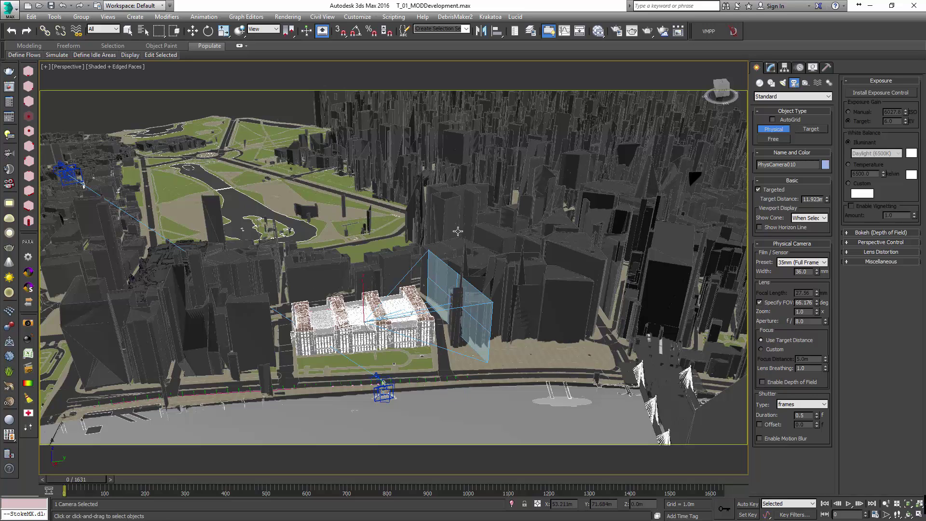
pyautogui.press('w')
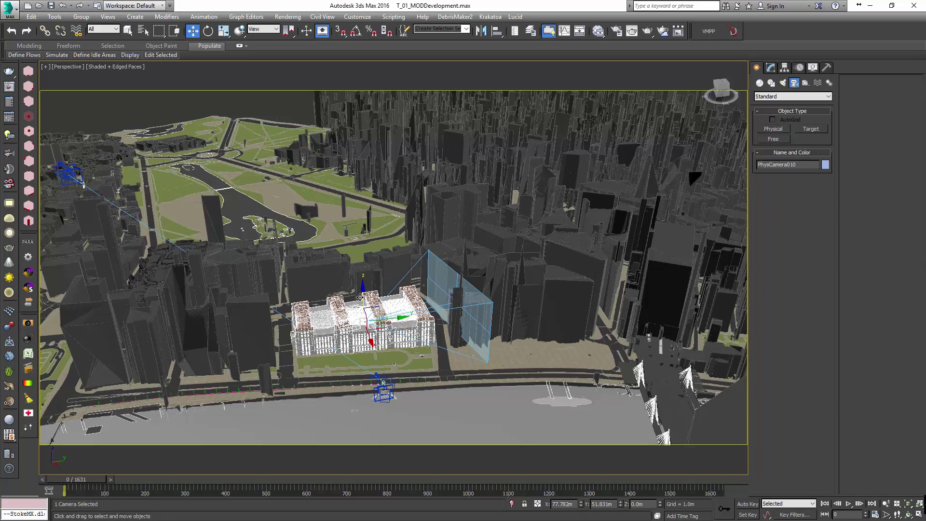
pyautogui.moveTo(363, 297); pyautogui.dragTo(383, 240)
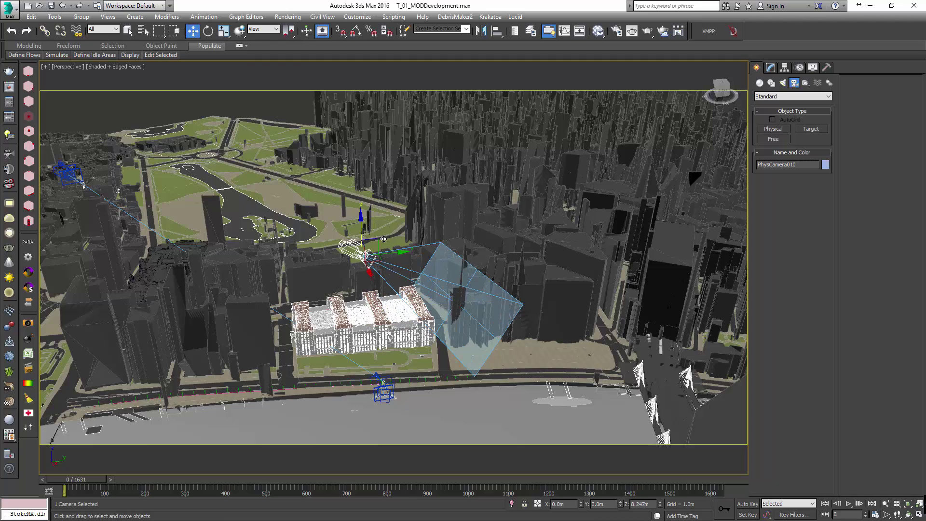
pyautogui.moveTo(383, 239); pyautogui.dragTo(434, 307)
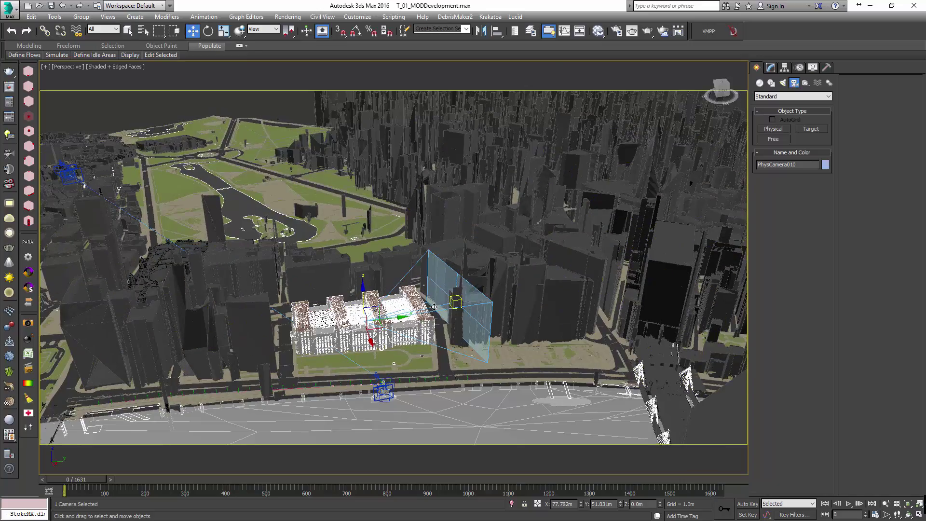
pyautogui.scroll(10, 434, 306)
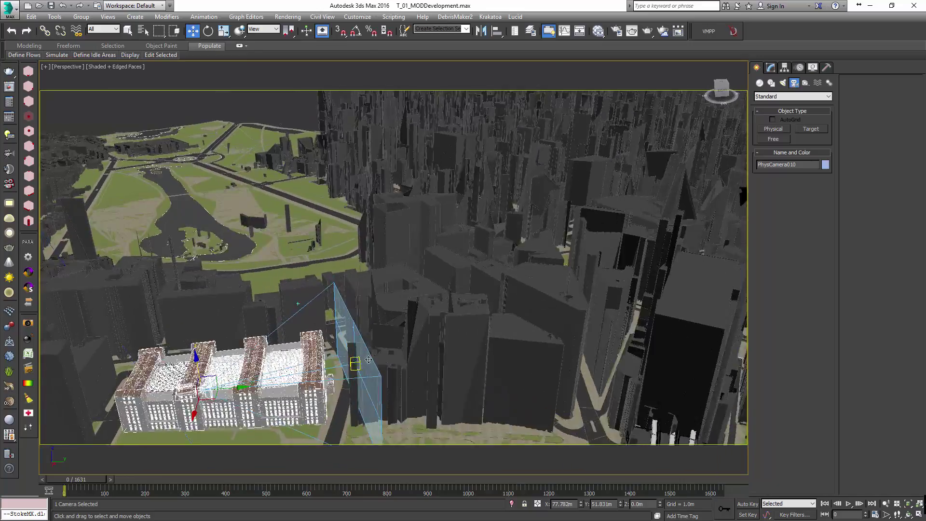
pyautogui.scroll(-5, 350, 380)
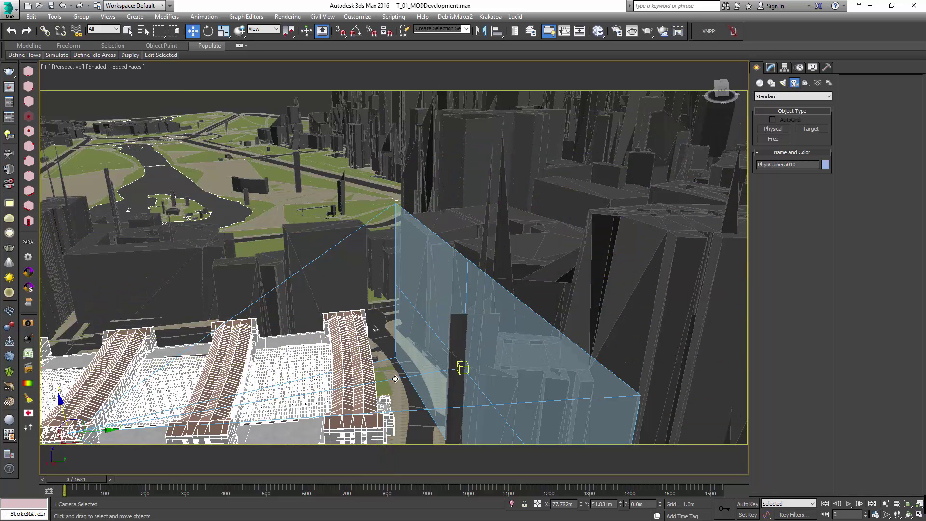
pyautogui.keyDown('ctrl'); pyautogui.click(395, 379); pyautogui.keyUp('ctrl')
# Step: Lift the camera to 5.574 m height above the building
pyautogui.keyDown('alt'); pyautogui.moveTo(395, 379); pyautogui.dragTo(519, 331, button='middle'); pyautogui.keyUp('alt')
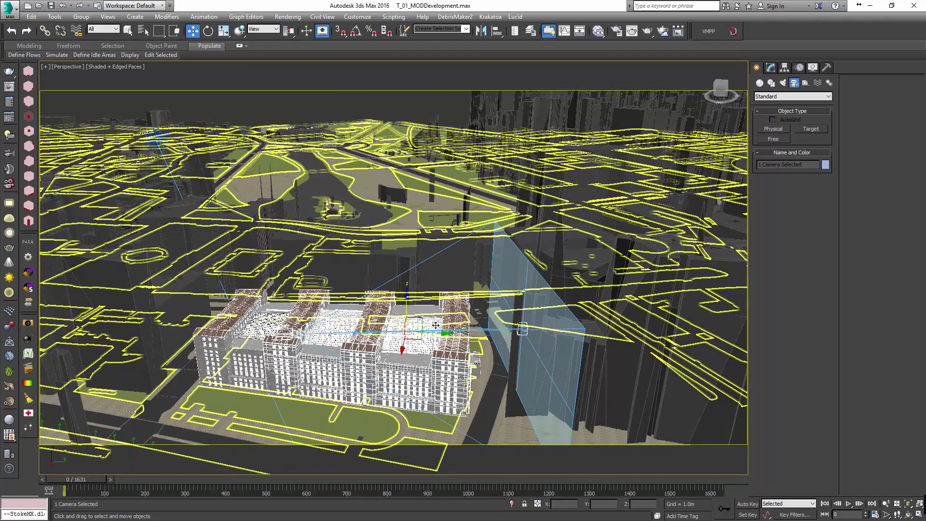
pyautogui.moveTo(402, 305); pyautogui.dragTo(417, 195)
pyautogui.moveTo(417, 234)
pyautogui.keyDown('alt'); pyautogui.mouseDown(button='middle')
pyautogui.moveTo(456, 419)
pyautogui.moveTo(449, 404)
pyautogui.mouseUp(button='middle'); pyautogui.keyUp('alt')
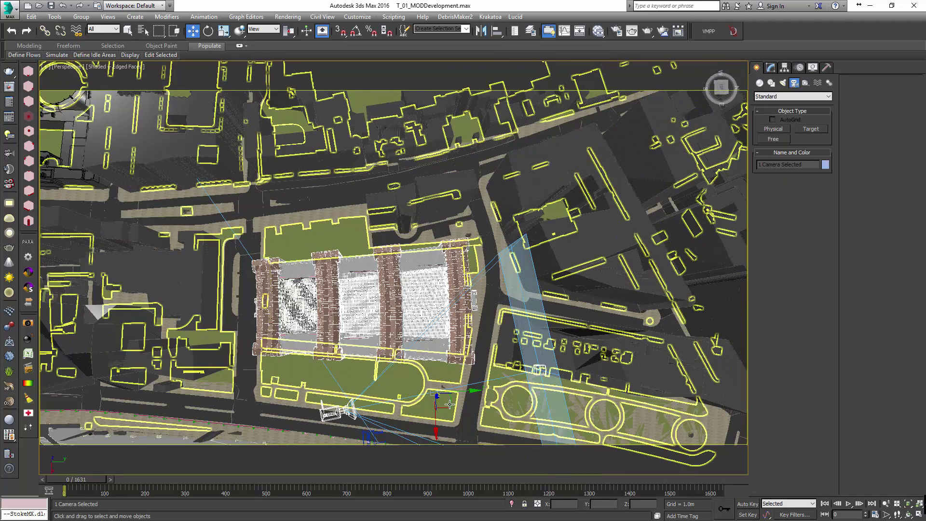
# Step: Hide outline shapes, limit selection to Cameras, and slide the camera over the building's right end
pyautogui.hotkey('shift', 's')
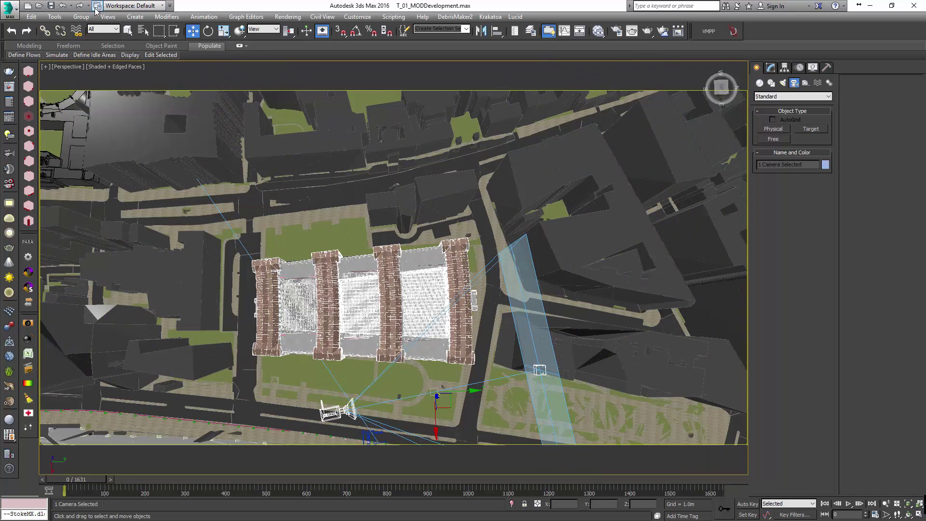
pyautogui.click(111, 30)
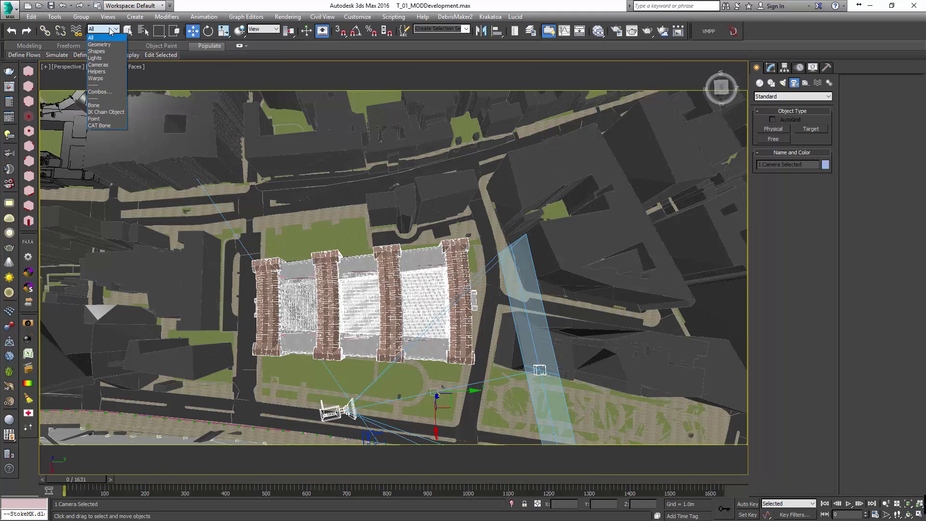
pyautogui.click(106, 65)
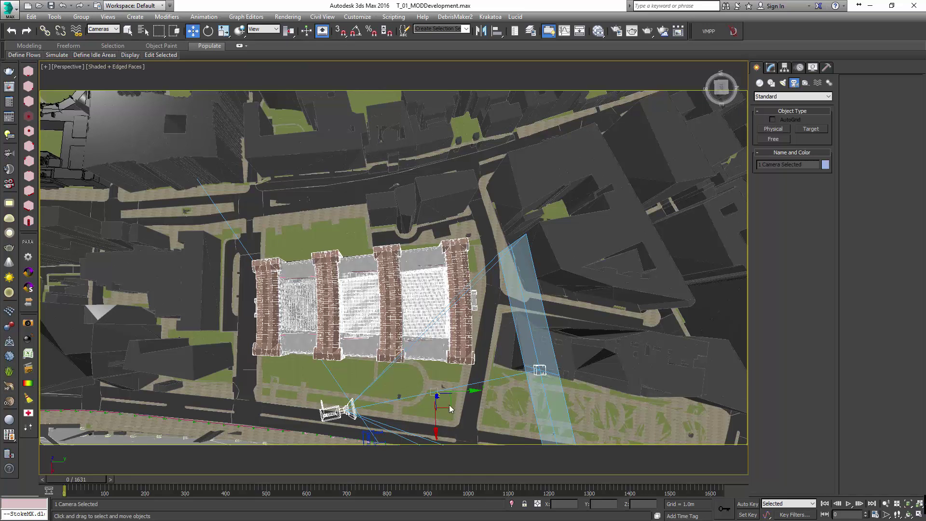
pyautogui.moveTo(450, 404); pyautogui.dragTo(421, 348, button='middle')
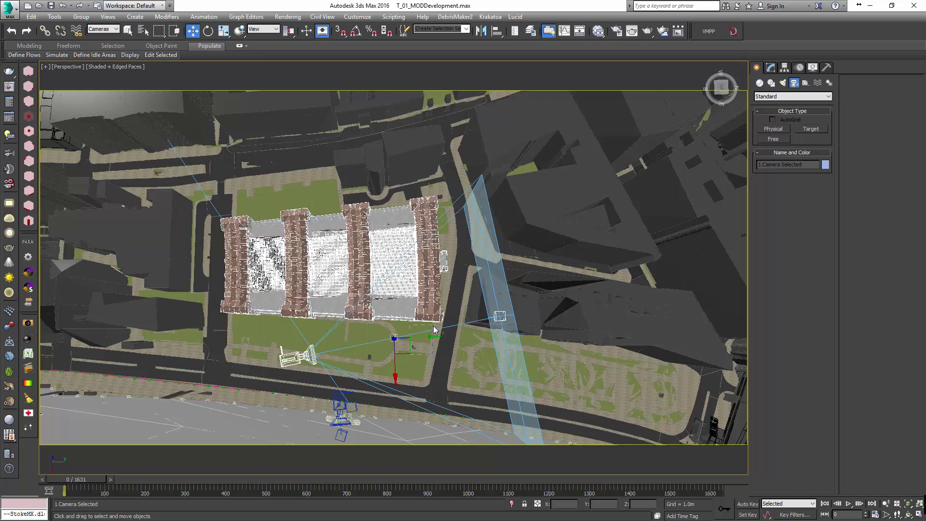
pyautogui.moveTo(405, 347); pyautogui.dragTo(432, 246)
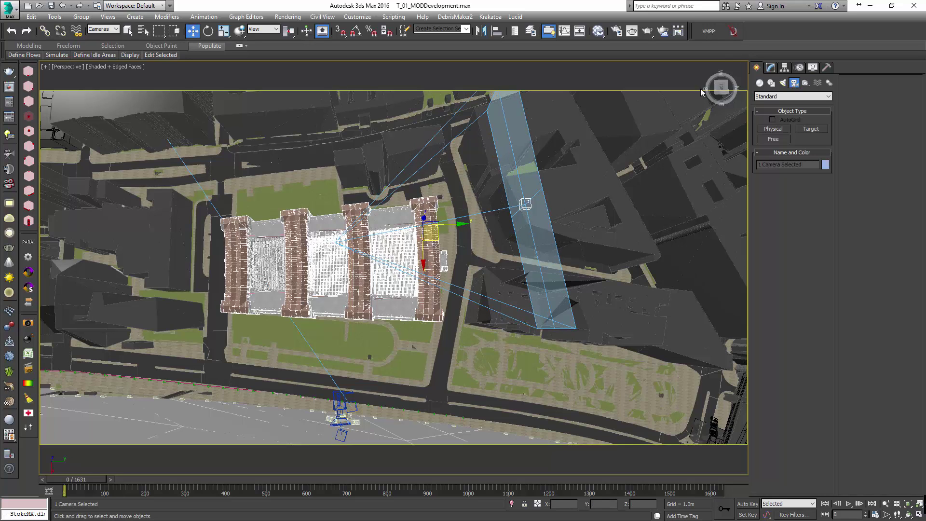
pyautogui.click(773, 67)
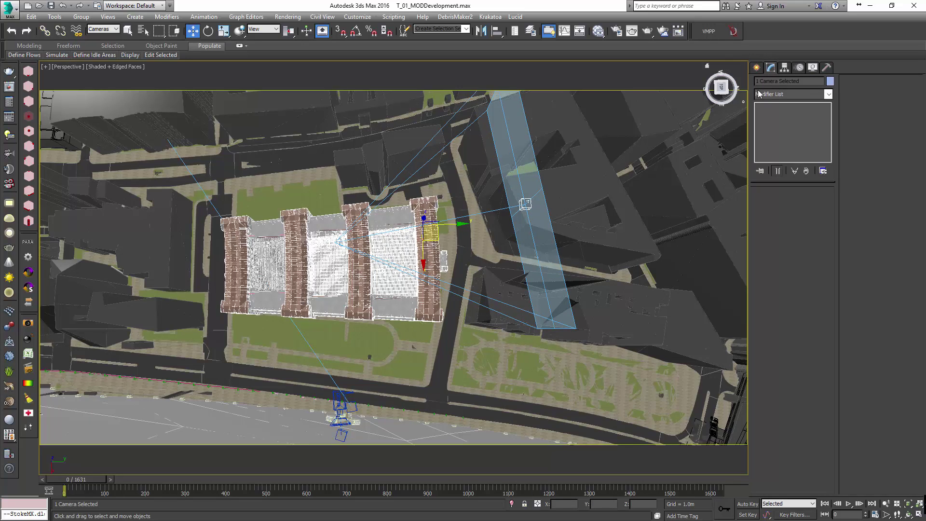
pyautogui.click(327, 250)
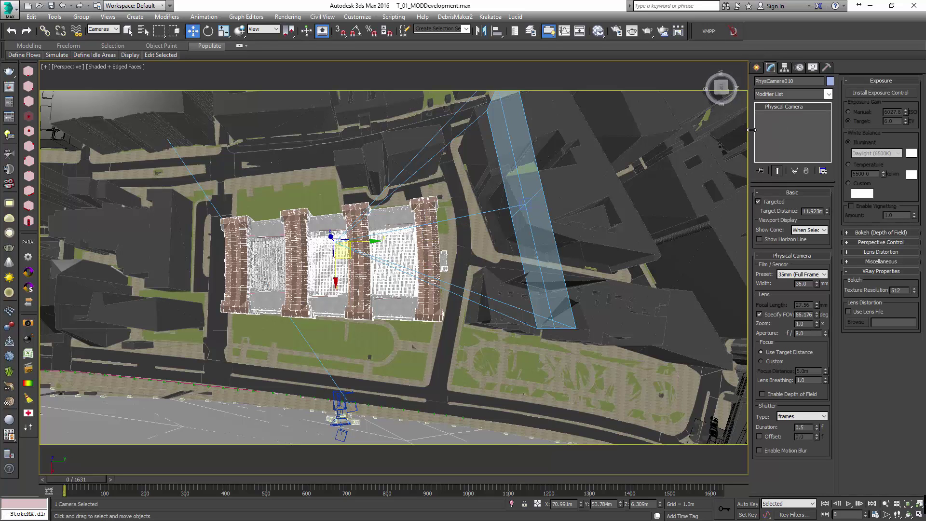
pyautogui.press('c')
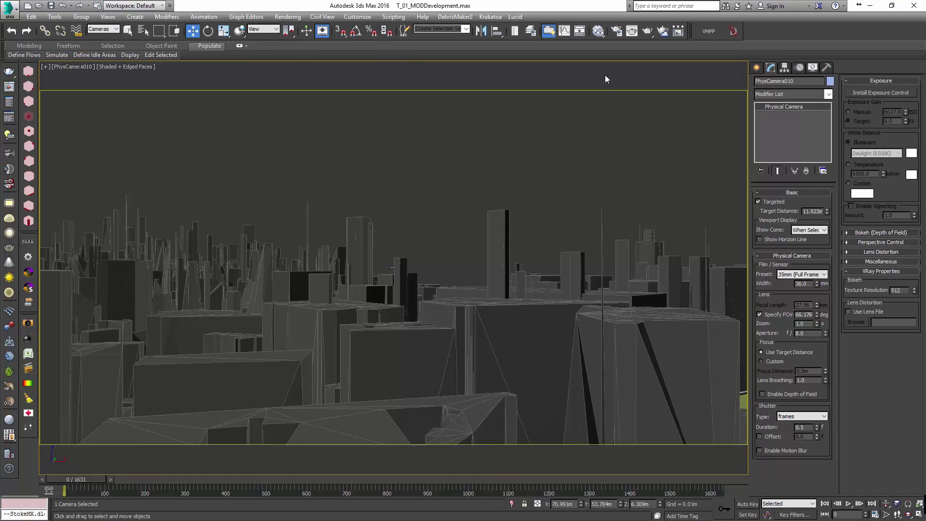
pyautogui.click(619, 32)
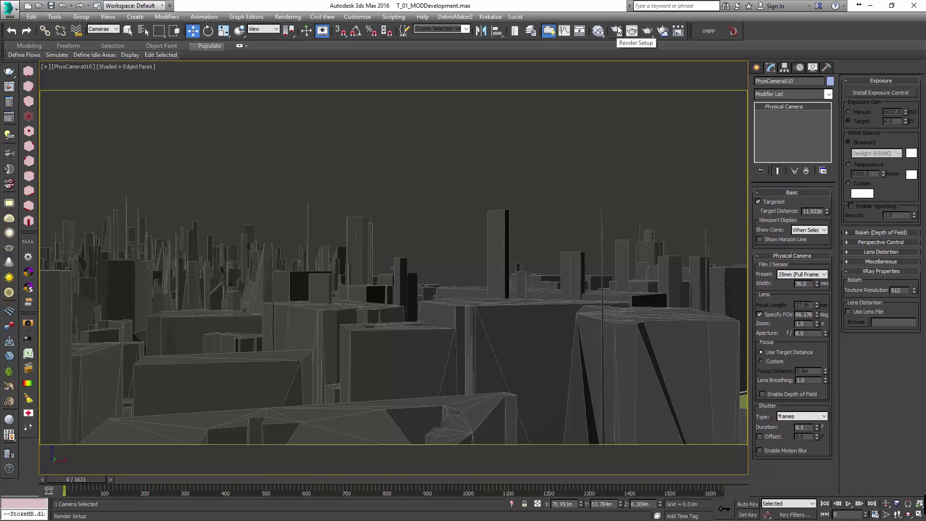
# Step: In Render Setup, set the V-Ray camera type to Spherical with Override FOV turned on
pyautogui.click(619, 31)
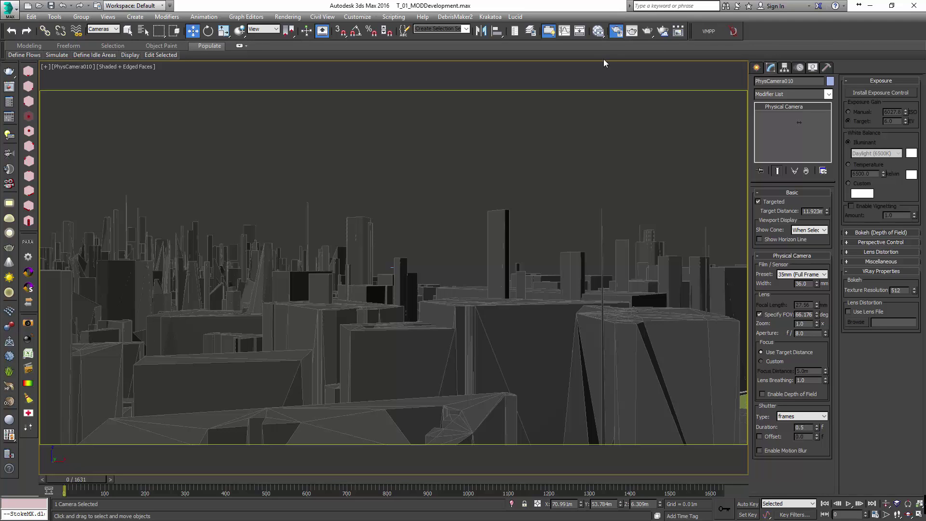
pyautogui.moveTo(733, 127); pyautogui.dragTo(486, 71)
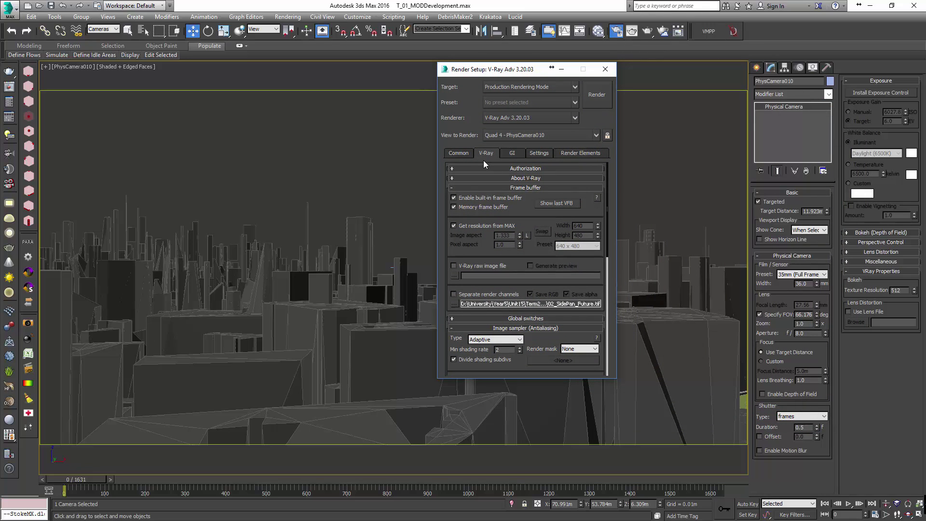
pyautogui.moveTo(607, 217); pyautogui.dragTo(602, 261)
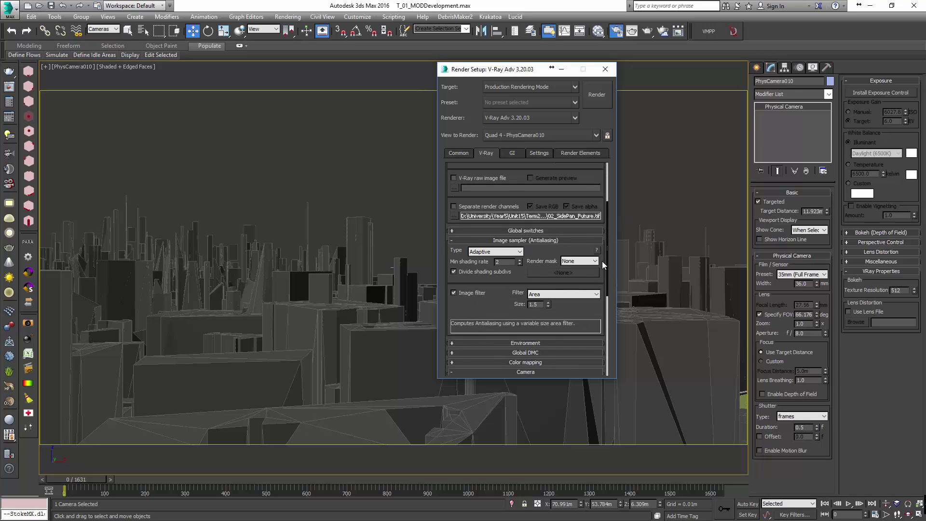
pyautogui.click(539, 246)
pyautogui.scroll(3, 532, 226)
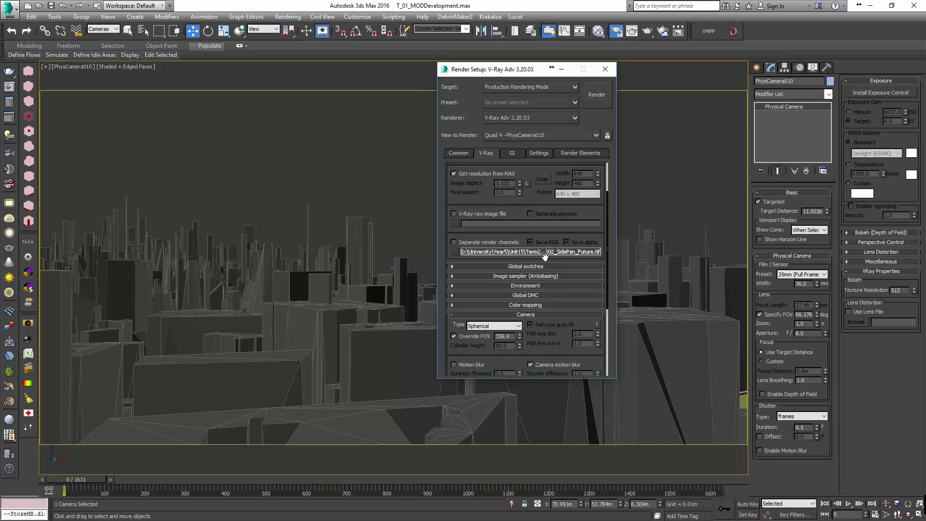
pyautogui.click(519, 189)
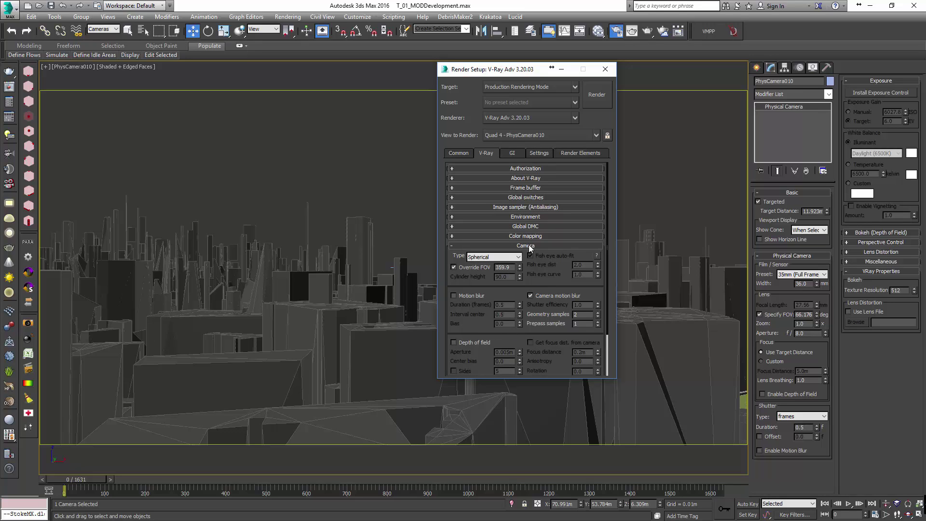
pyautogui.click(496, 259)
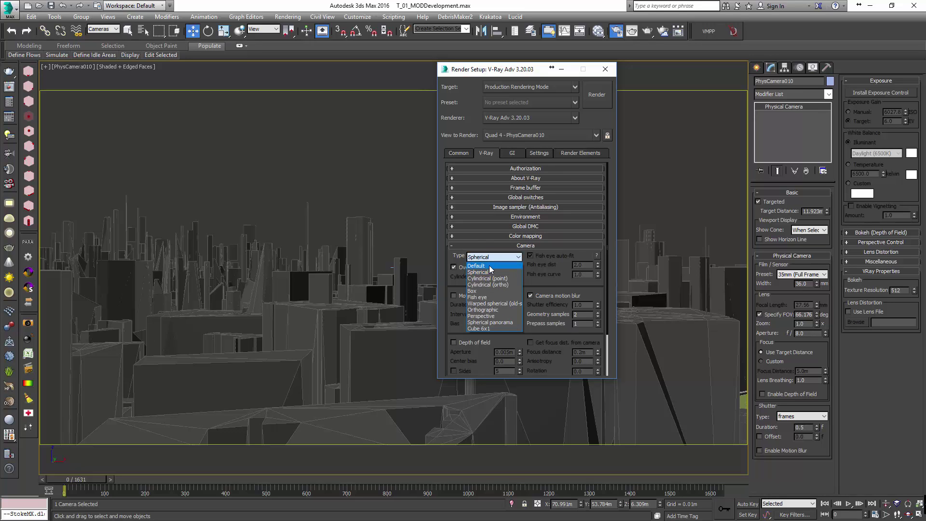
pyautogui.click(482, 272)
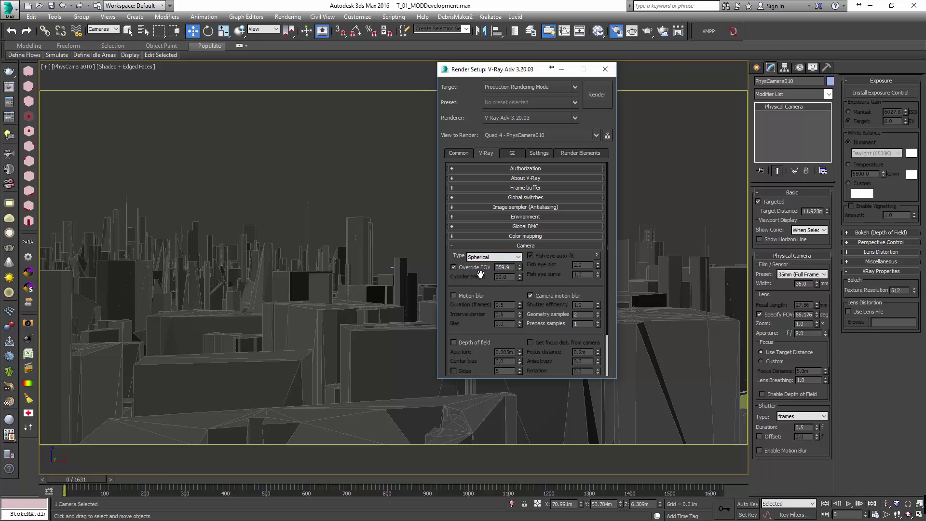
pyautogui.click(454, 268)
# Step: Confirm the Common tab output size is 2000×1000
pyautogui.click(460, 154)
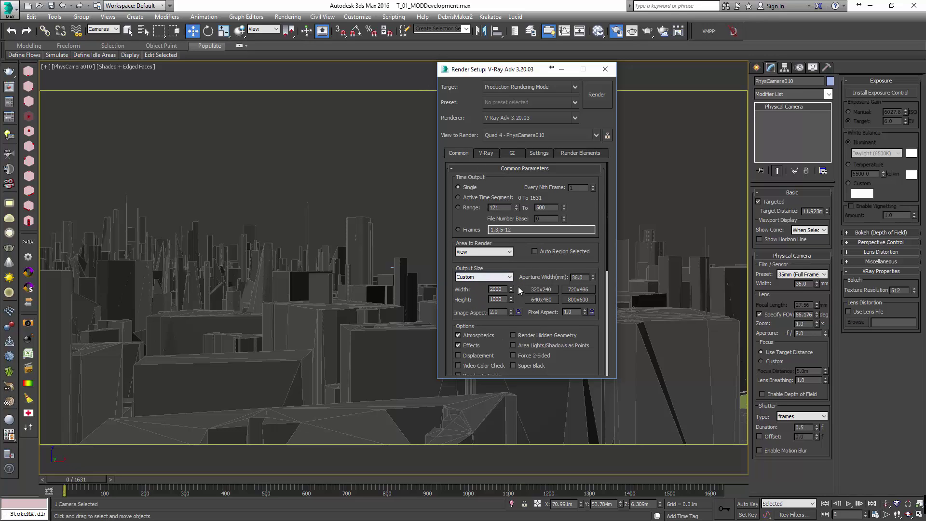
pyautogui.moveTo(521, 272); pyautogui.dragTo(520, 220)
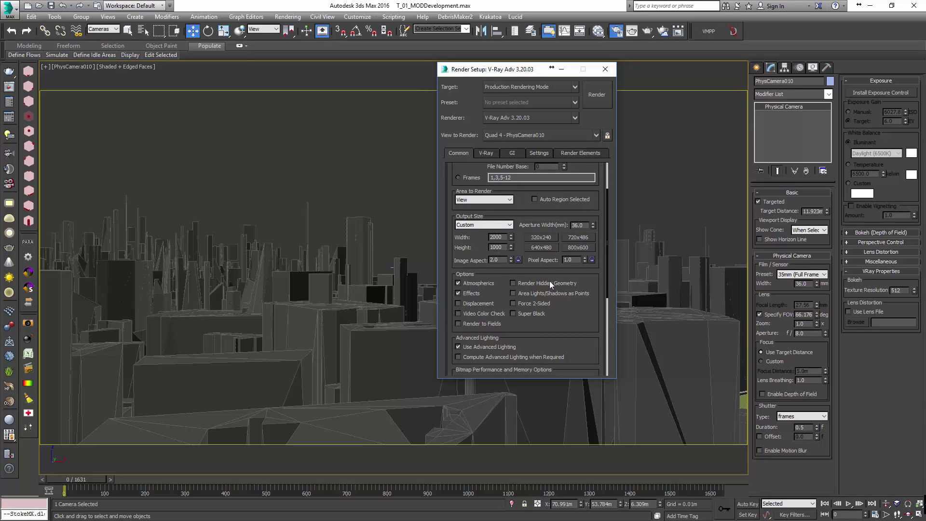
pyautogui.moveTo(555, 269); pyautogui.dragTo(563, 381)
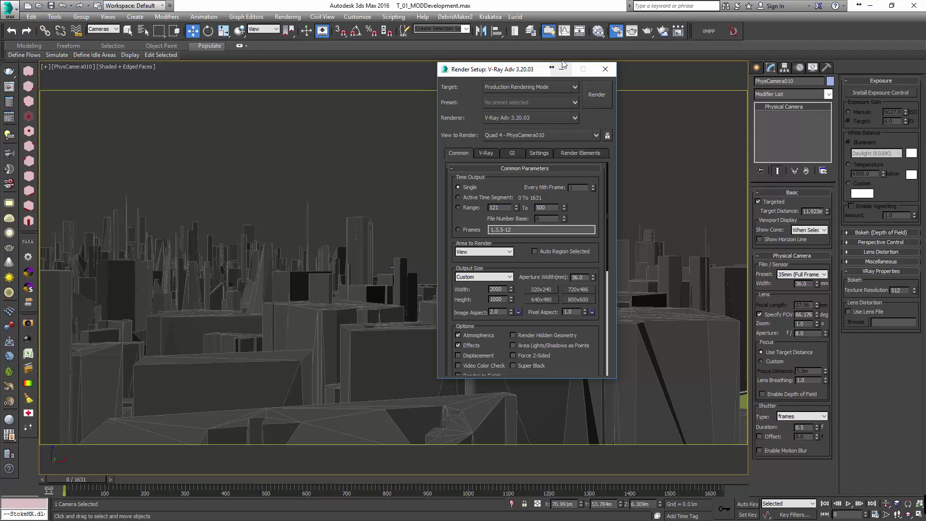
# Step: Render the spherical city panorama and begin saving the current channel
pyautogui.click(605, 95)
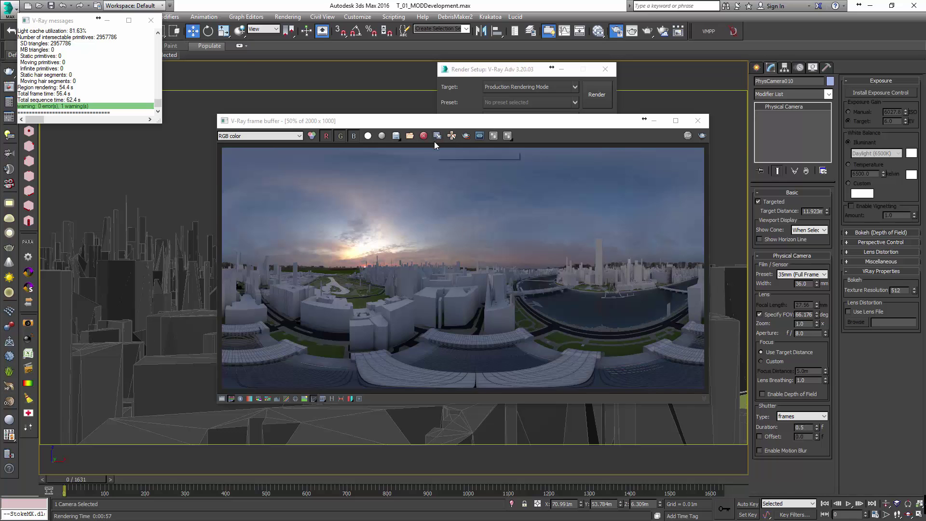
pyautogui.click(396, 136)
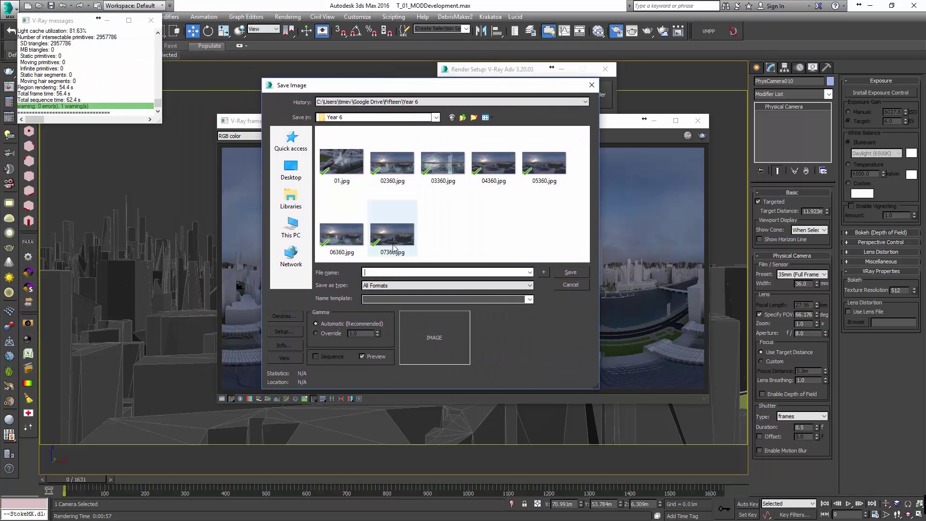
# Step: Name the file Test.jpg and accept JPEG quality 95 to finish saving
pyautogui.click(381, 274)
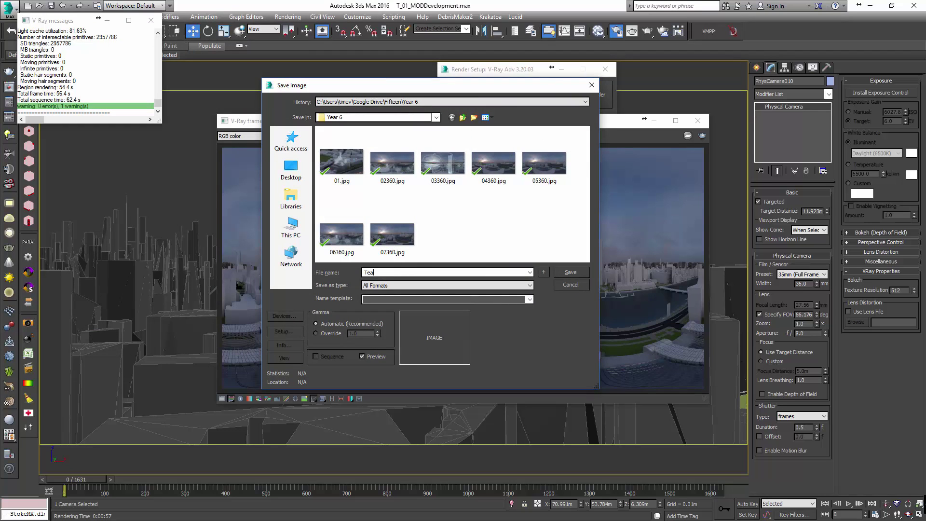
pyautogui.press('Tab')
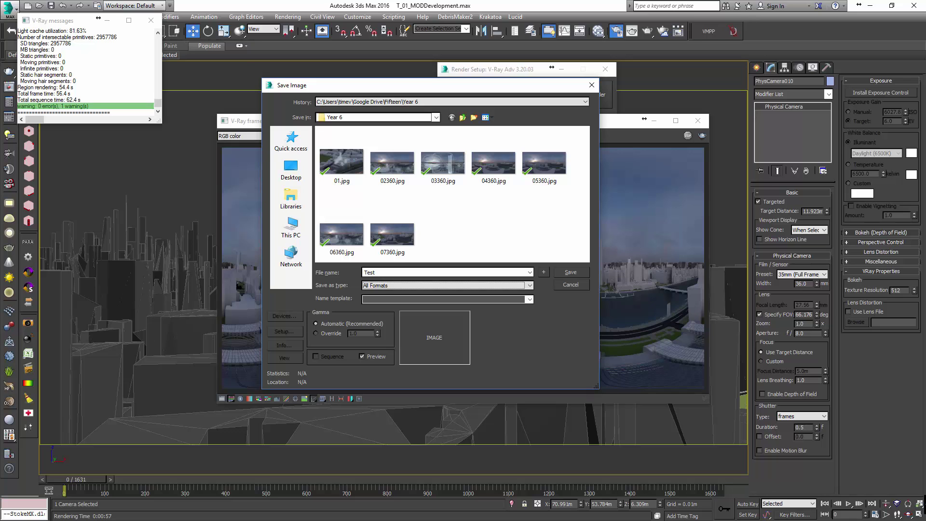
pyautogui.click(380, 274)
pyautogui.write('.jpg')
pyautogui.press('Return')
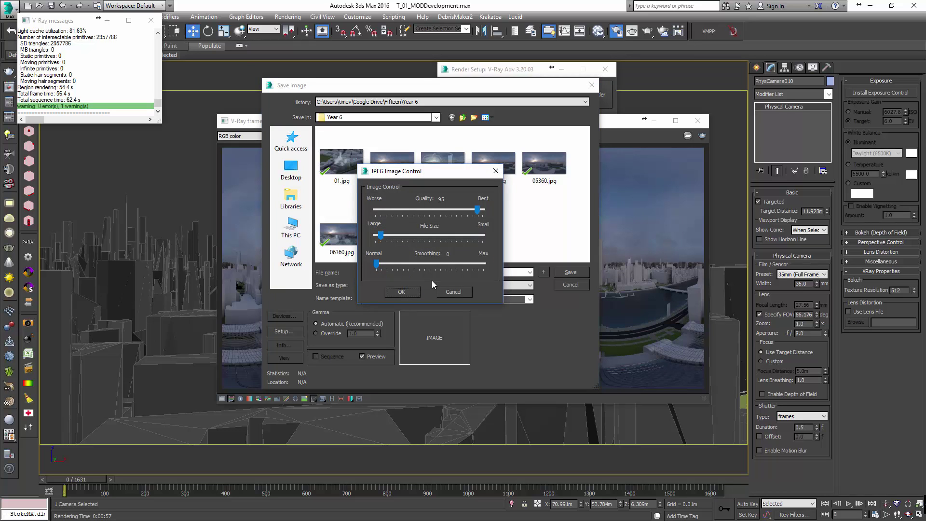
pyautogui.click(402, 292)
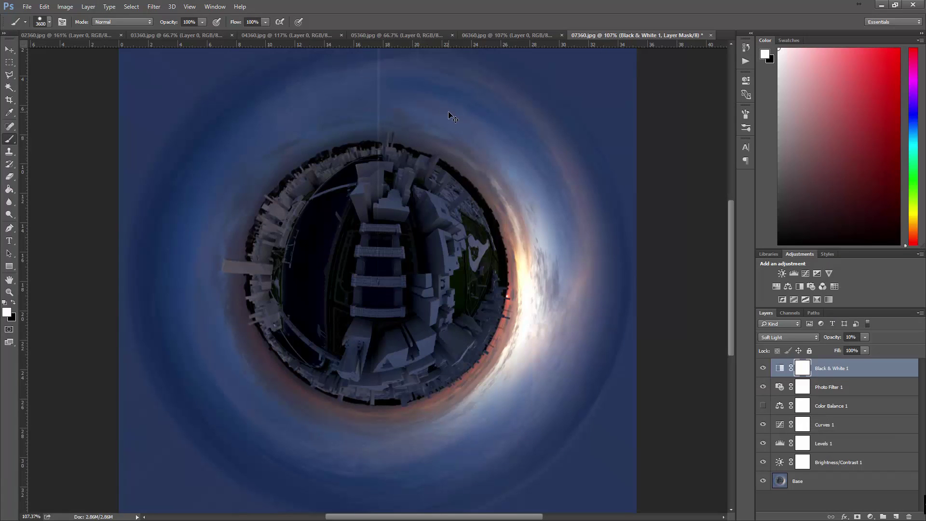
# Step: Open Test.jpg in Photoshop
pyautogui.hotkey('ctrl', 'o')
pyautogui.click(106, 97)
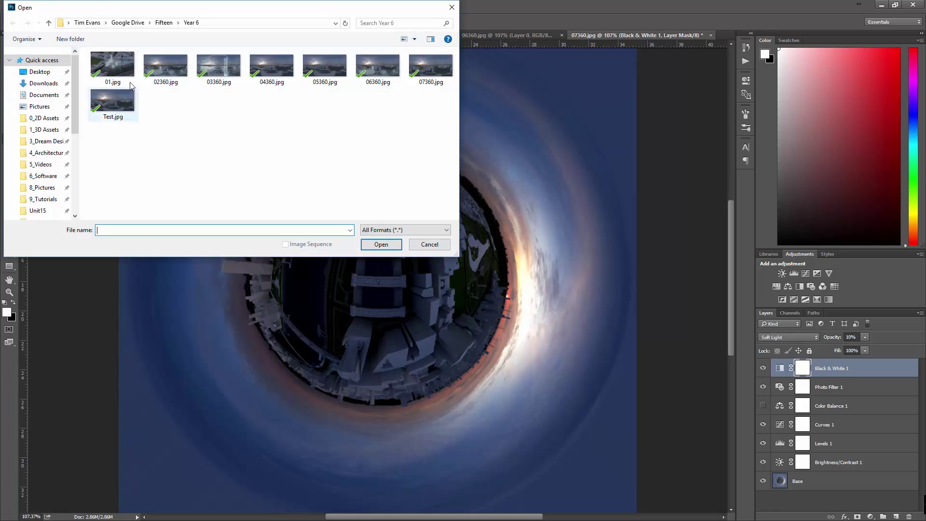
pyautogui.click(381, 244)
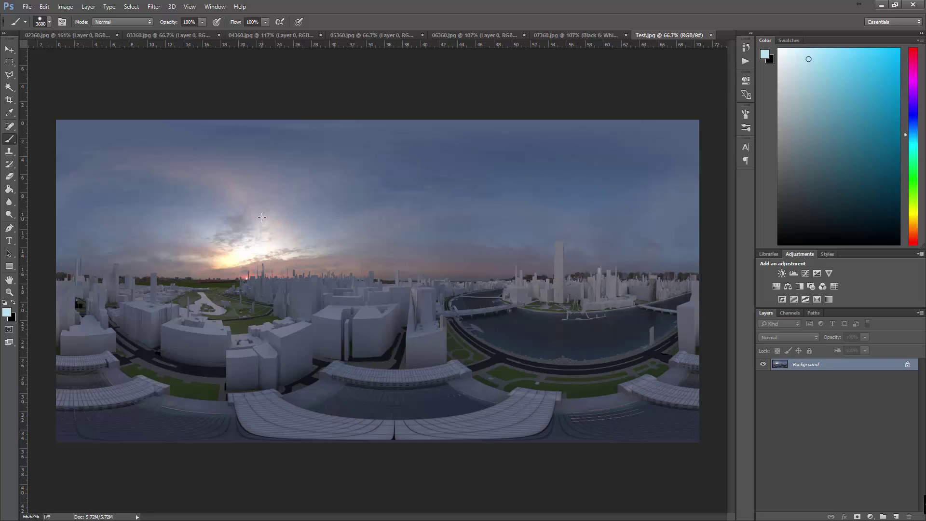
# Step: Resize the image to 1000×1000 px with proportions unlinked, width set to 352.78 mm
pyautogui.click(67, 6)
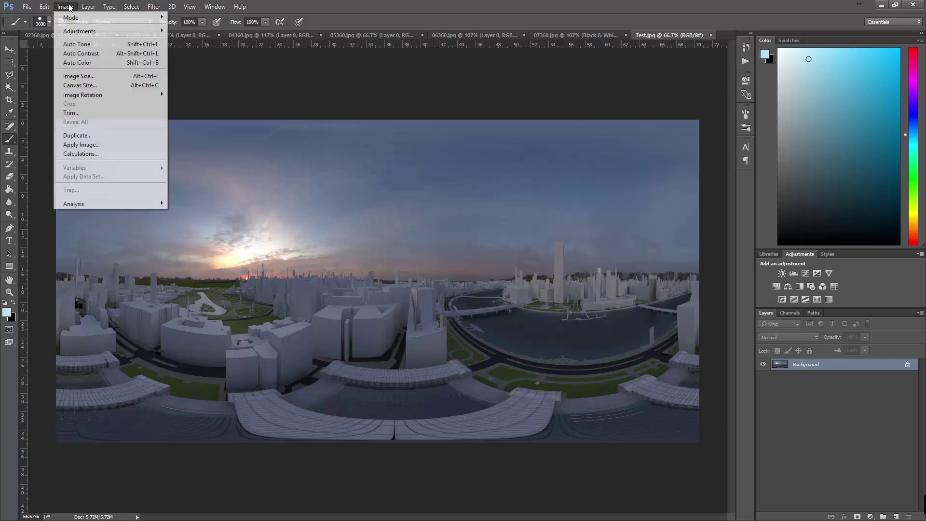
pyautogui.click(92, 76)
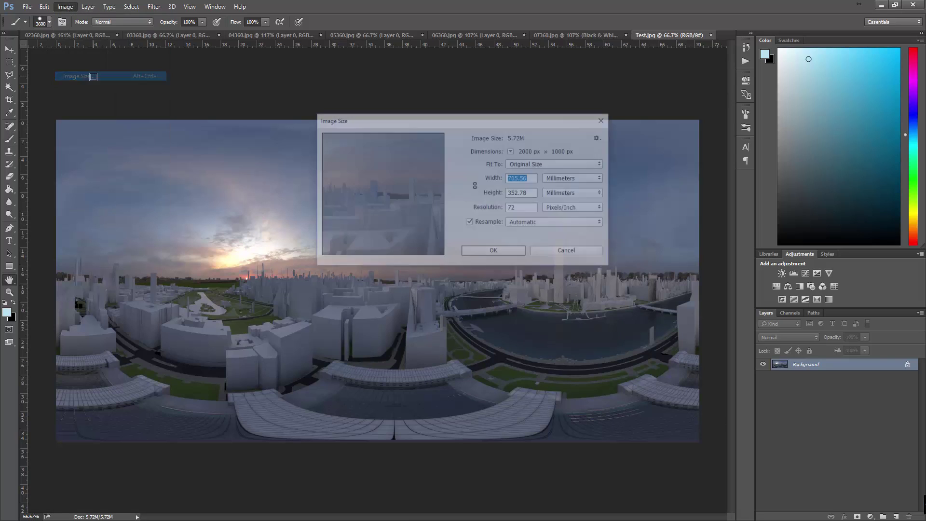
pyautogui.click(477, 187)
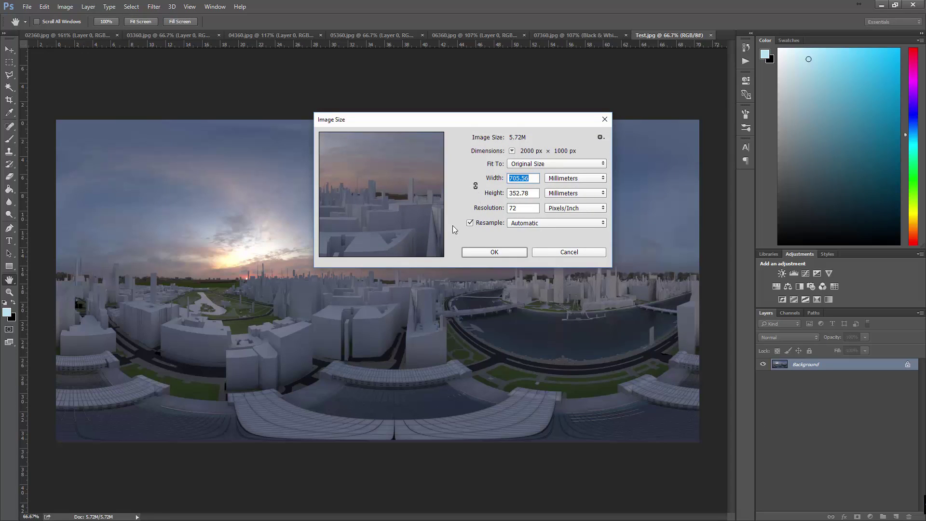
pyautogui.click(475, 186)
pyautogui.click(502, 192)
pyautogui.hotkey('ctrl', 'c')
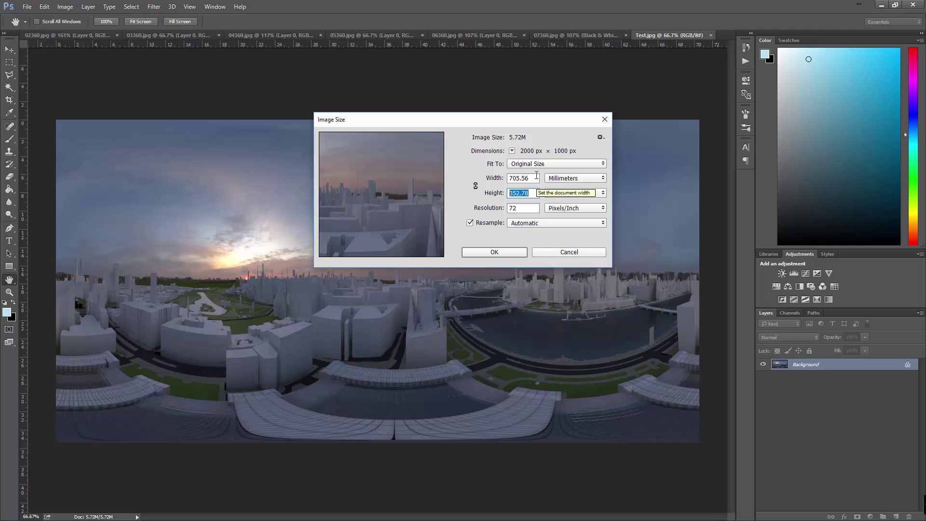
pyautogui.moveTo(536, 177); pyautogui.dragTo(496, 178)
pyautogui.hotkey('ctrl', 'v')
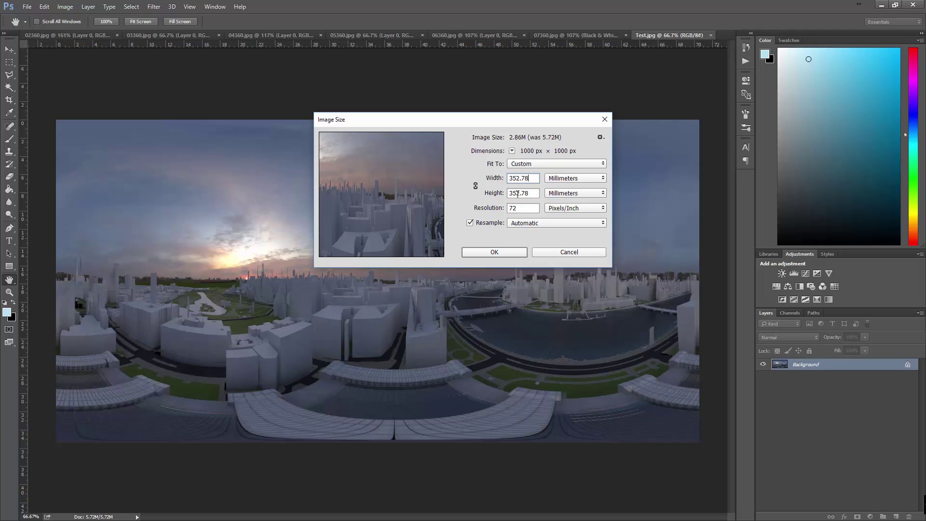
pyautogui.click(495, 253)
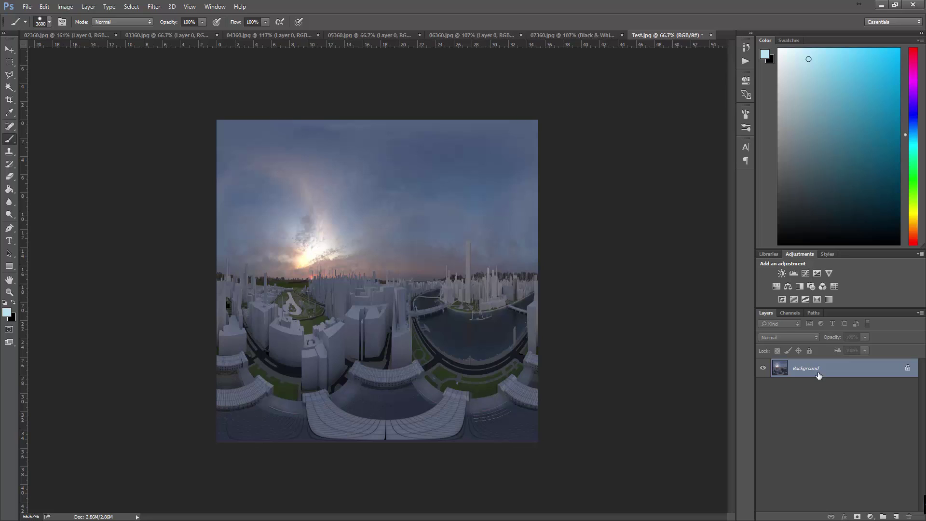
# Step: Unlock the background layer and rotate the panorama upside down
pyautogui.click(908, 369)
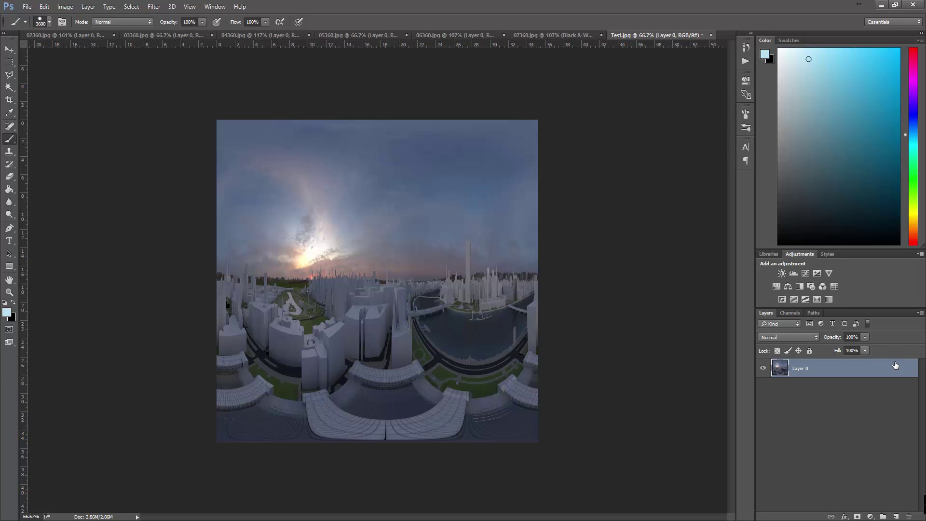
pyautogui.hotkey('ctrl', 't')
pyautogui.moveTo(380, 113); pyautogui.dragTo(397, 453)
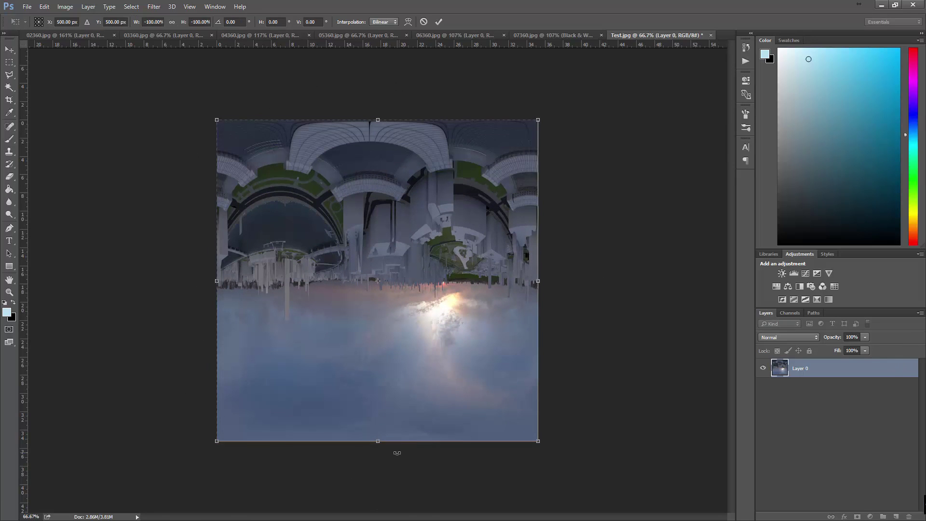
pyautogui.press('b')
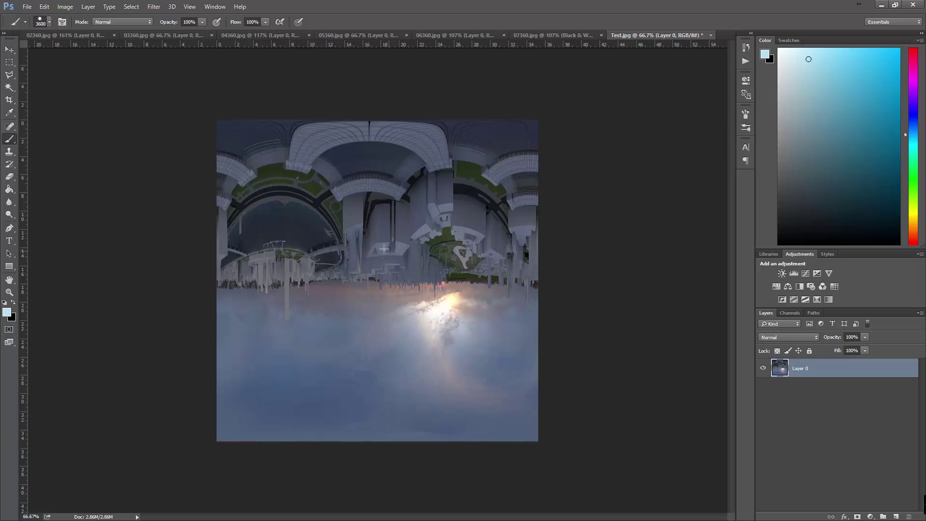
# Step: Apply Polar Coordinates (Rectangular to Polar) to form the tiny planet
pyautogui.click(155, 8)
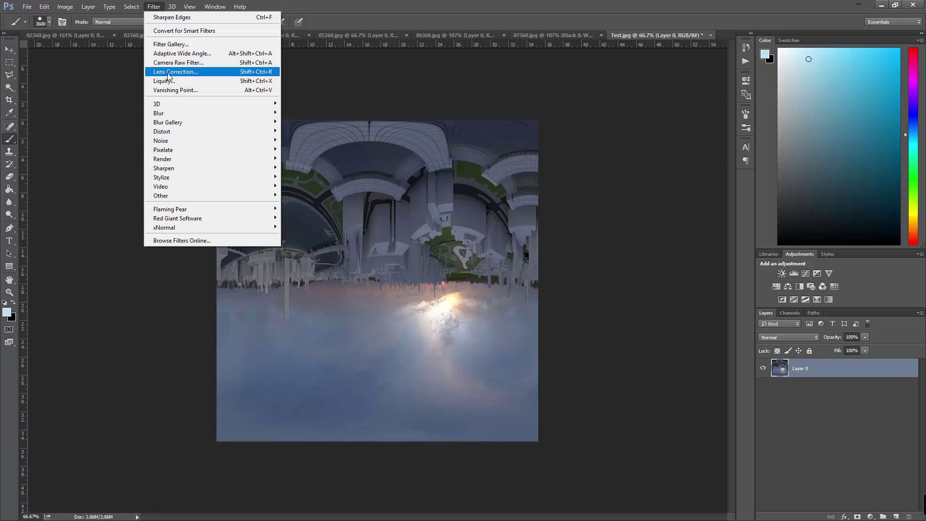
pyautogui.moveTo(192, 133)
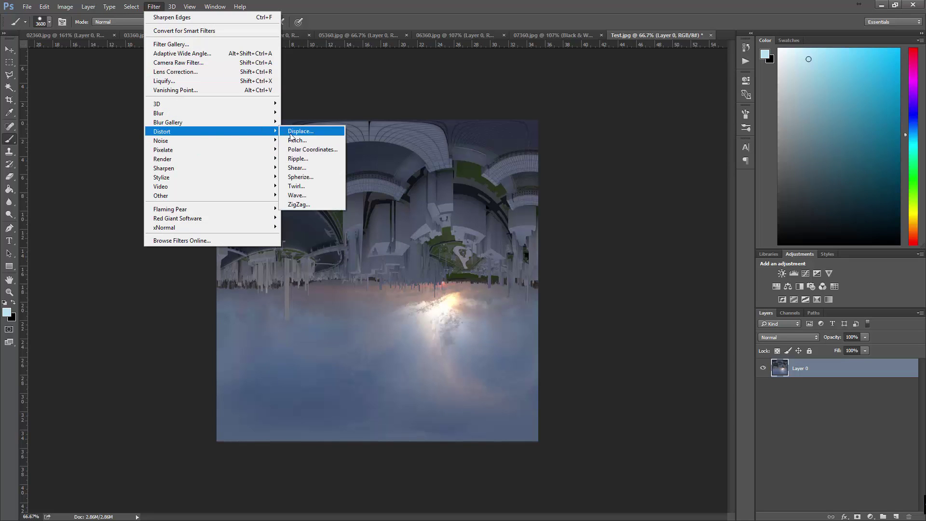
pyautogui.click(307, 151)
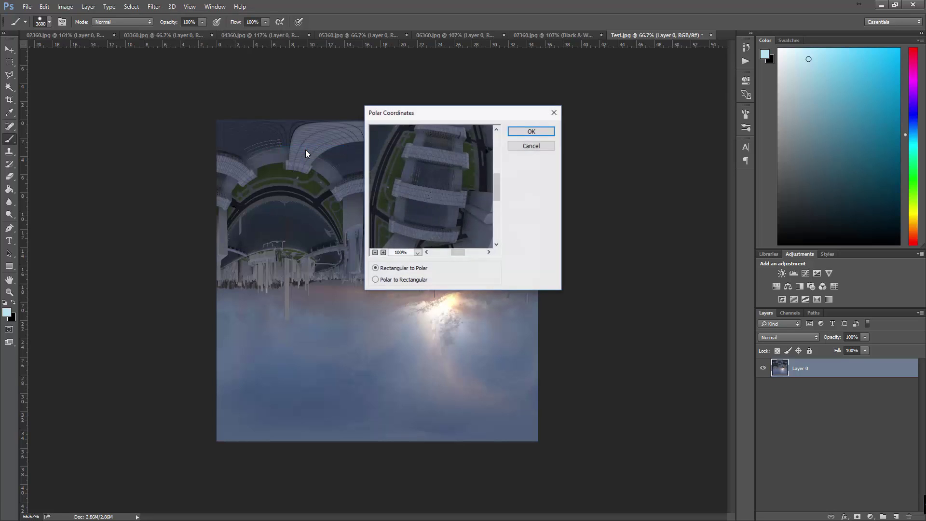
pyautogui.click(376, 252)
pyautogui.click(375, 252)
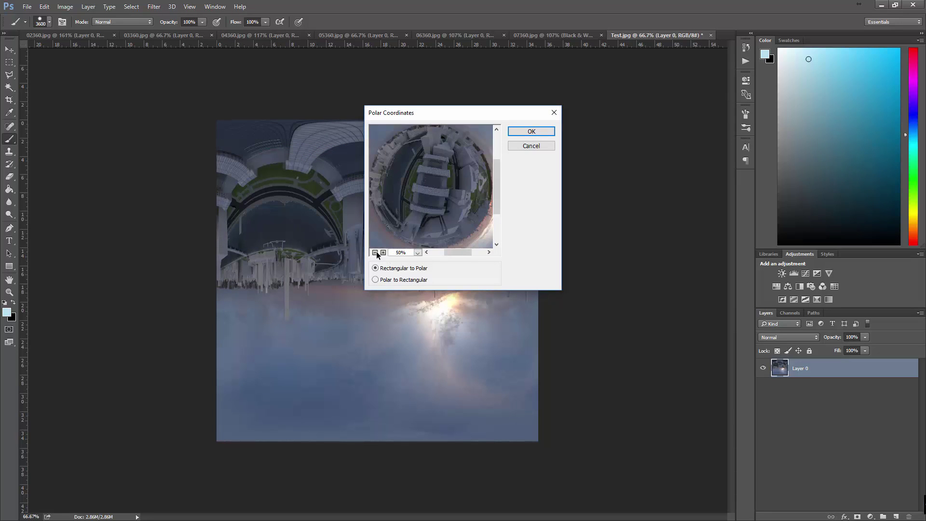
pyautogui.click(376, 252)
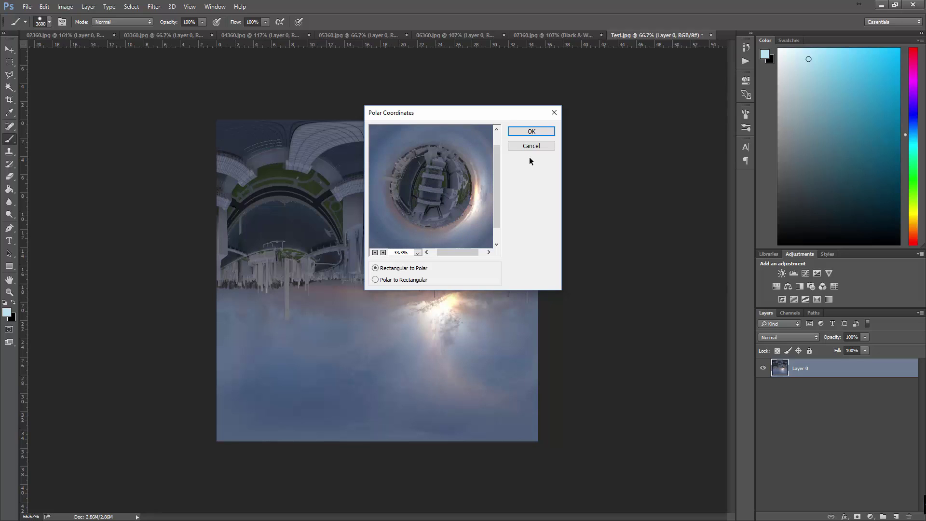
pyautogui.click(531, 132)
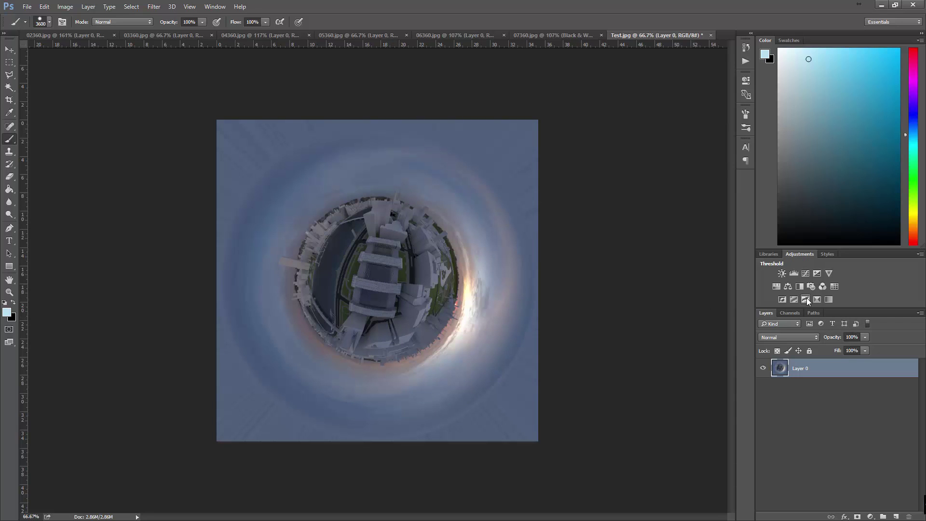
# Step: Add a Curves adjustment layer and bend it into an S-curve for contrast
pyautogui.click(806, 273)
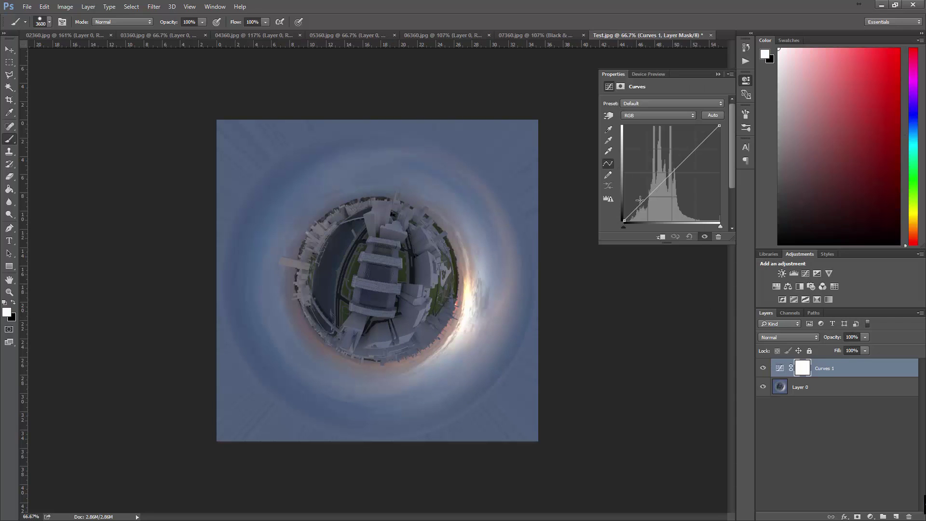
pyautogui.moveTo(641, 201); pyautogui.dragTo(641, 210)
pyautogui.moveTo(688, 163); pyautogui.dragTo(684, 156)
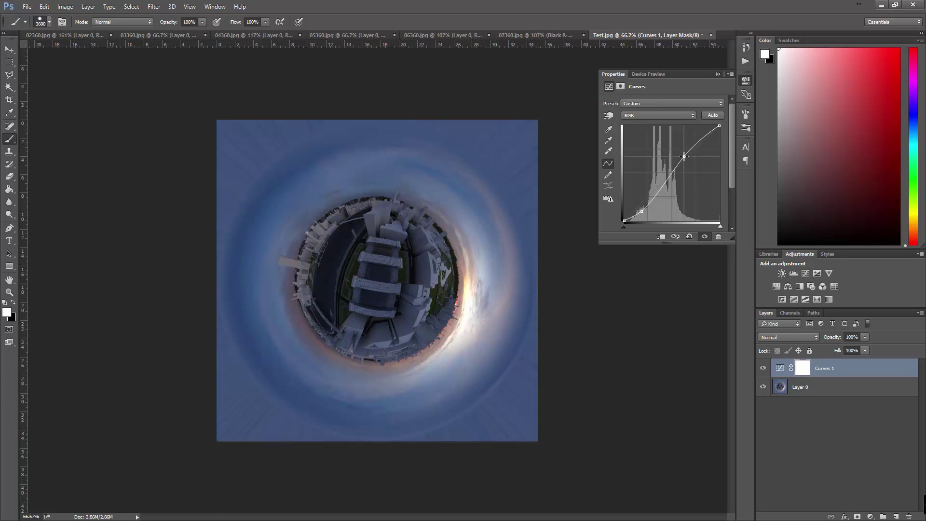
# Step: Add a Levels adjustment with the black point at 11 and the white point near 210
pyautogui.click(794, 273)
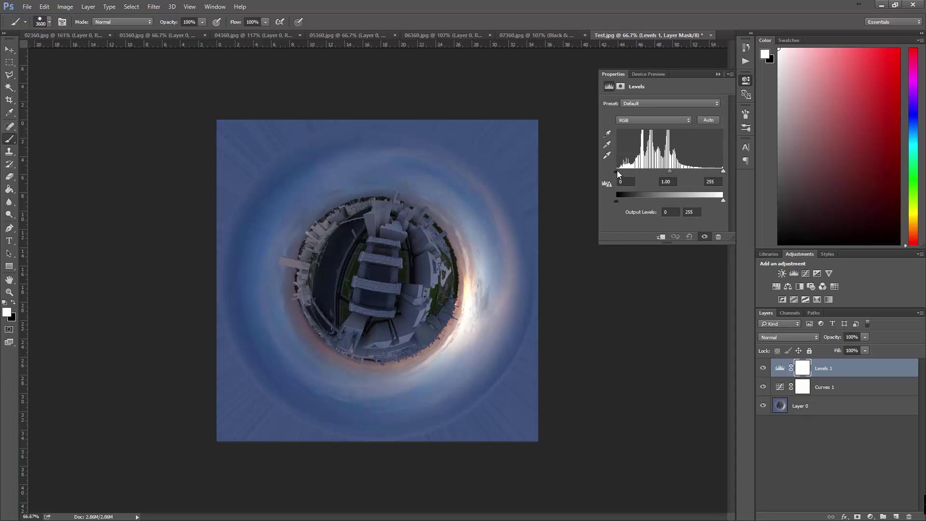
pyautogui.moveTo(618, 171); pyautogui.dragTo(624, 172)
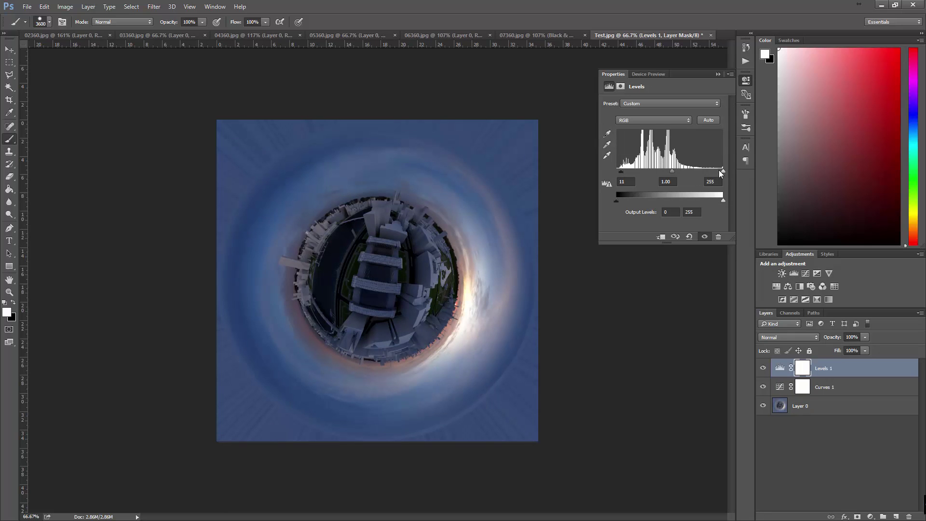
pyautogui.moveTo(724, 173); pyautogui.dragTo(705, 170)
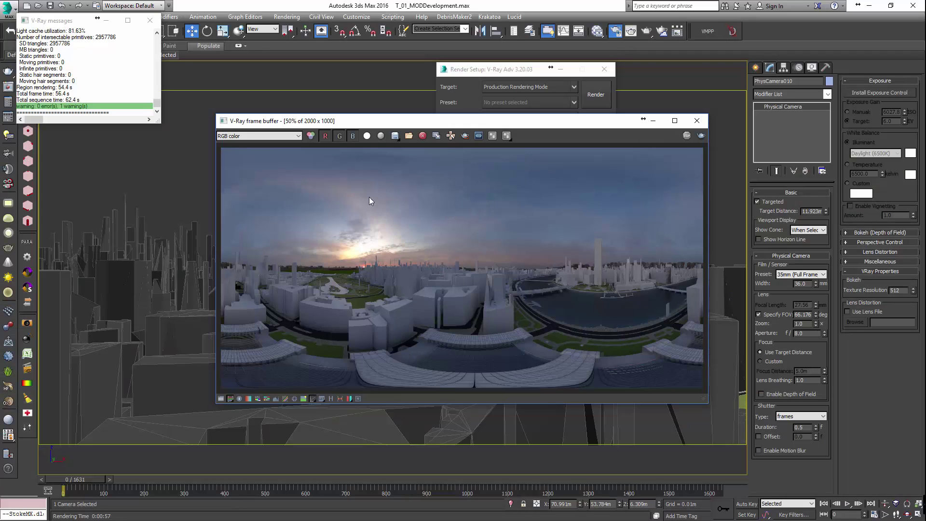
# Step: Show the V-Ray alpha channel and save it as the JPEG 'Testalpha' with default quality
pyautogui.click(277, 136)
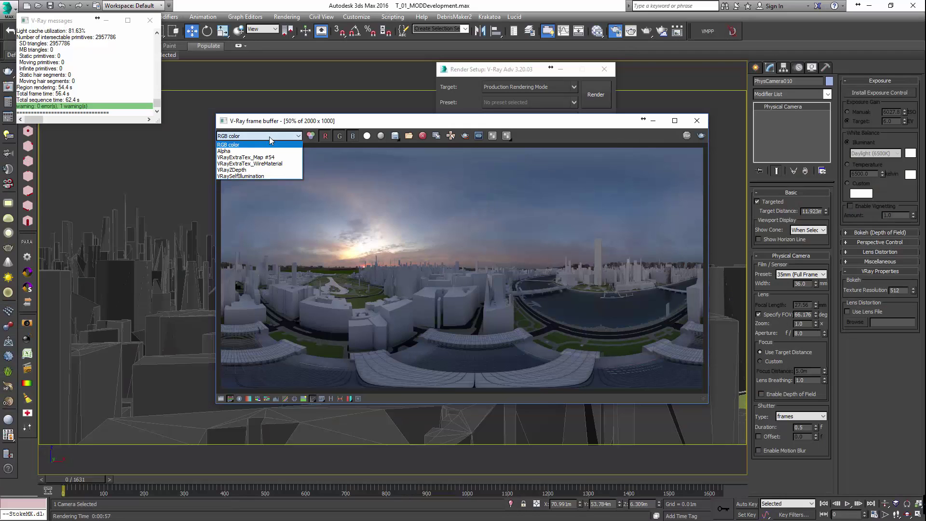
pyautogui.click(230, 151)
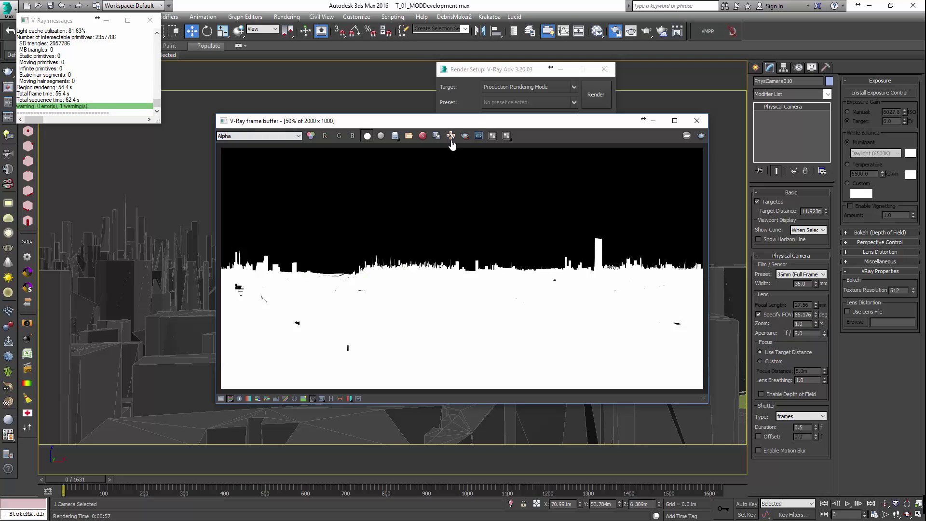
pyautogui.click(395, 136)
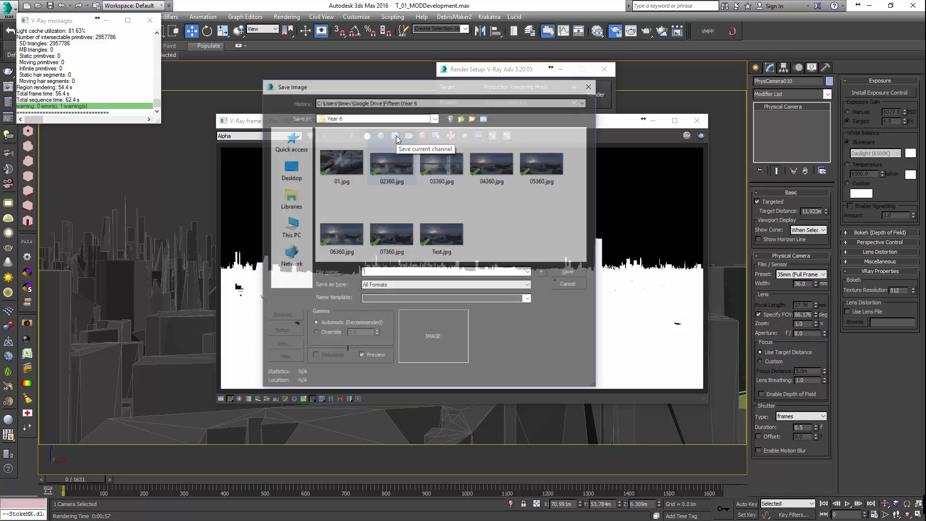
pyautogui.write('Tes')
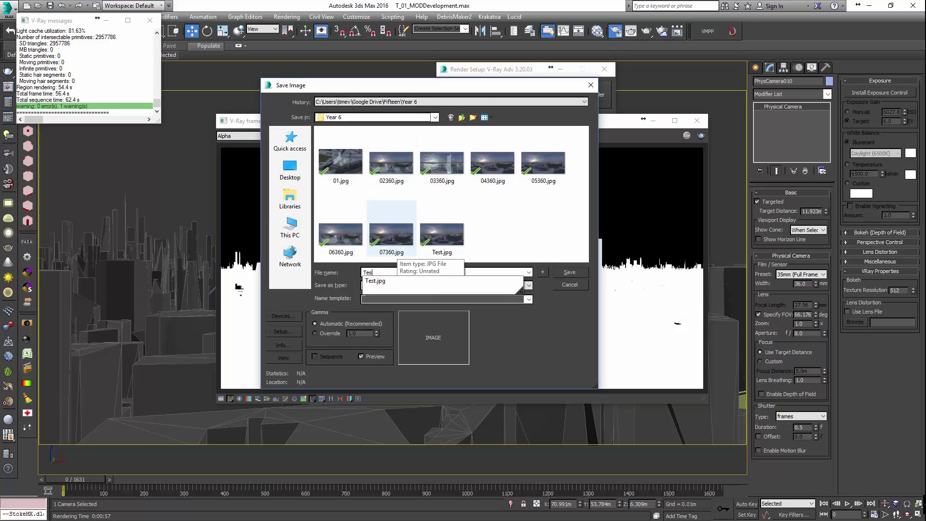
pyautogui.write('tap')
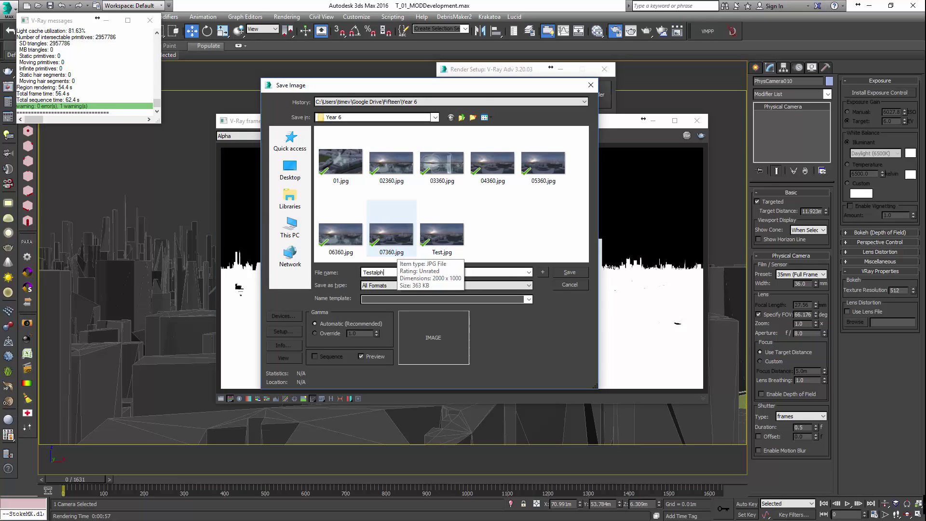
pyautogui.press('Tab')
pyautogui.press('j')
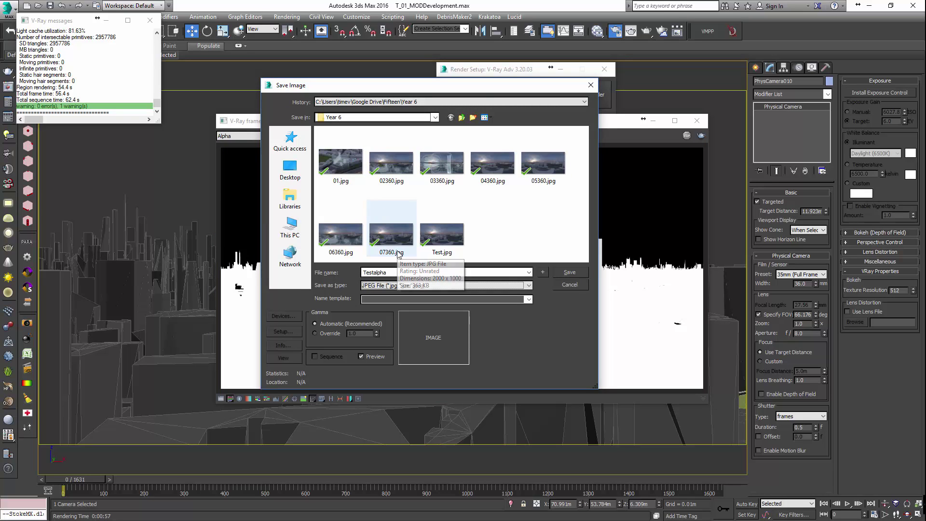
pyautogui.press('Return')
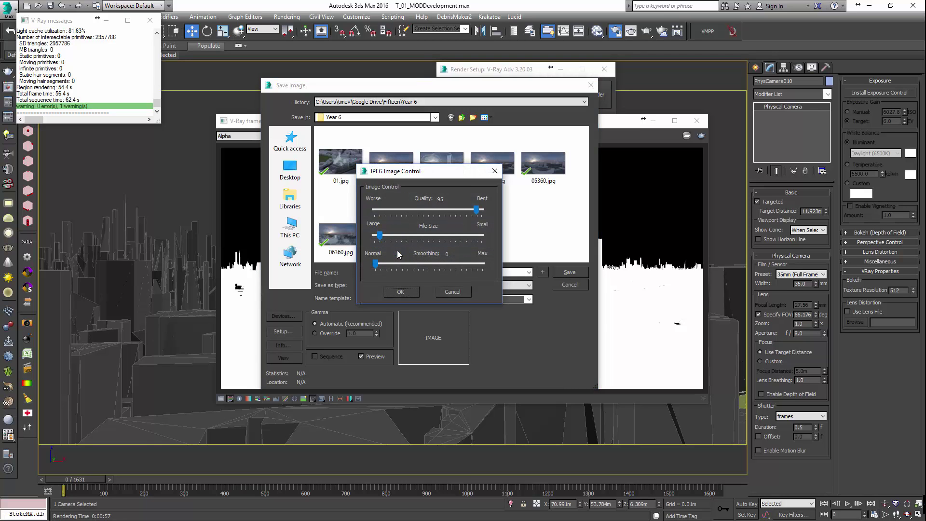
pyautogui.press('Return')
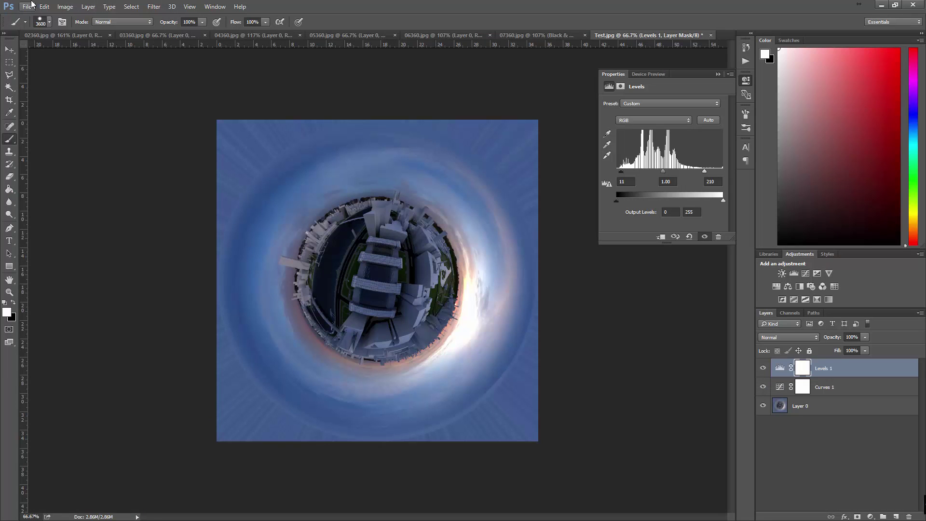
# Step: Open Testalpha.jpg and run the SmallPlanetTest1 action to wrap the mask into a planet
pyautogui.hotkey('ctrl', 'o')
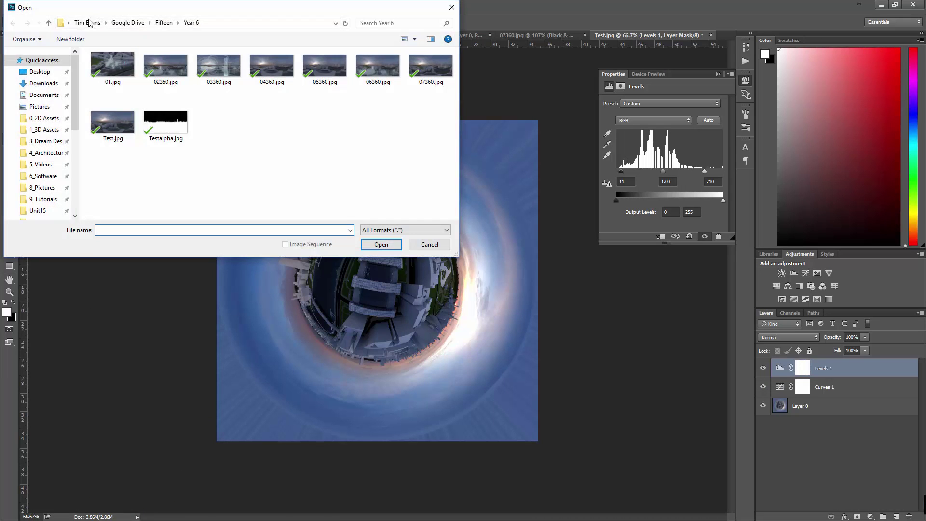
pyautogui.doubleClick(169, 123)
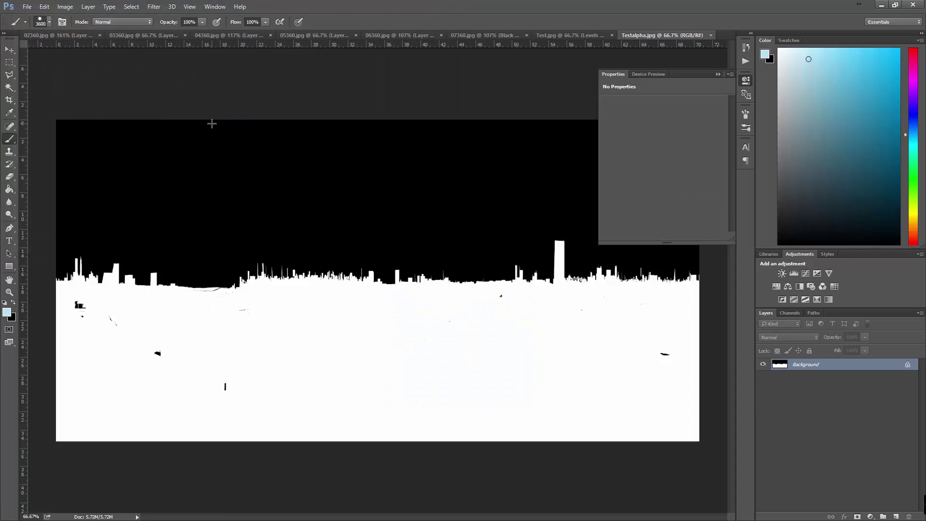
pyautogui.click(745, 62)
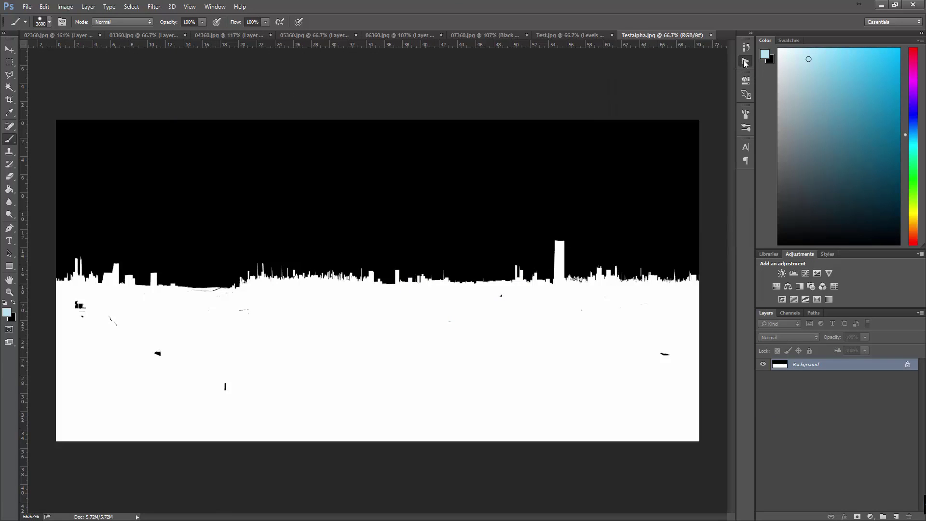
pyautogui.click(745, 61)
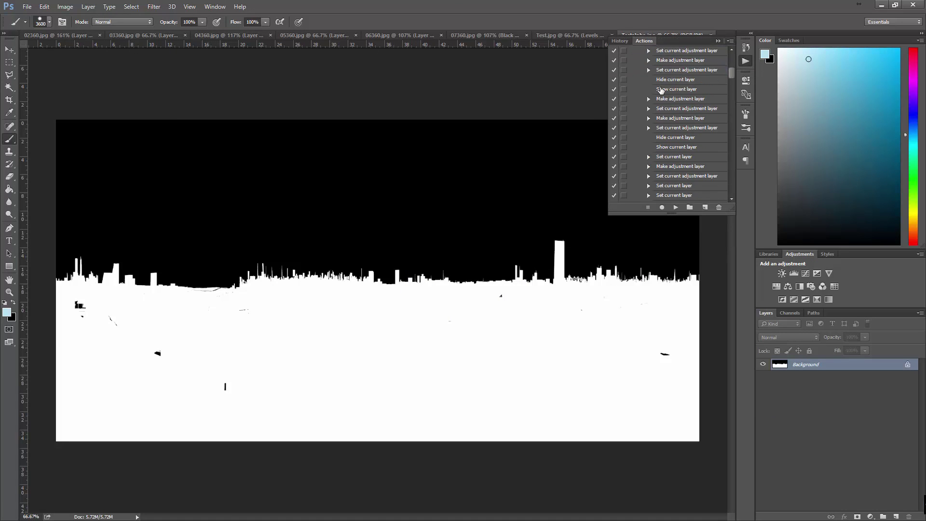
pyautogui.scroll(-5, 661, 90)
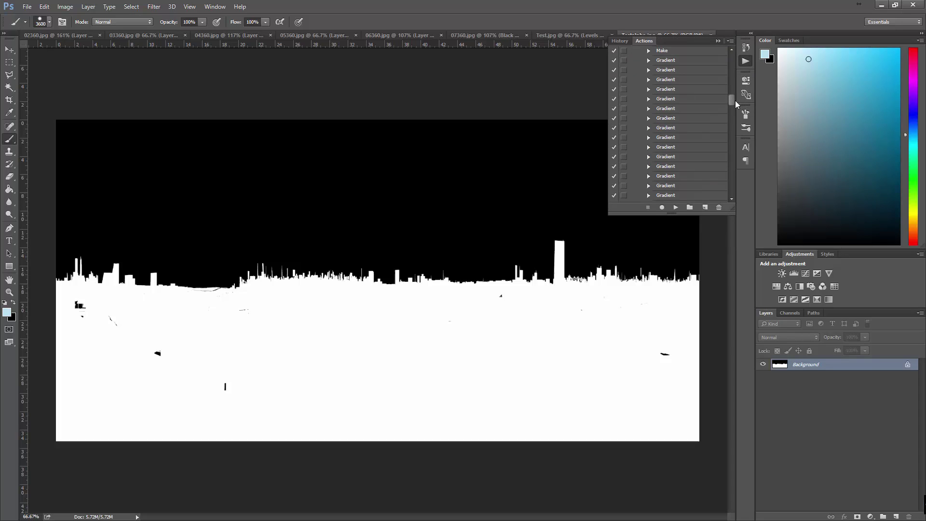
pyautogui.moveTo(732, 100); pyautogui.dragTo(740, 200)
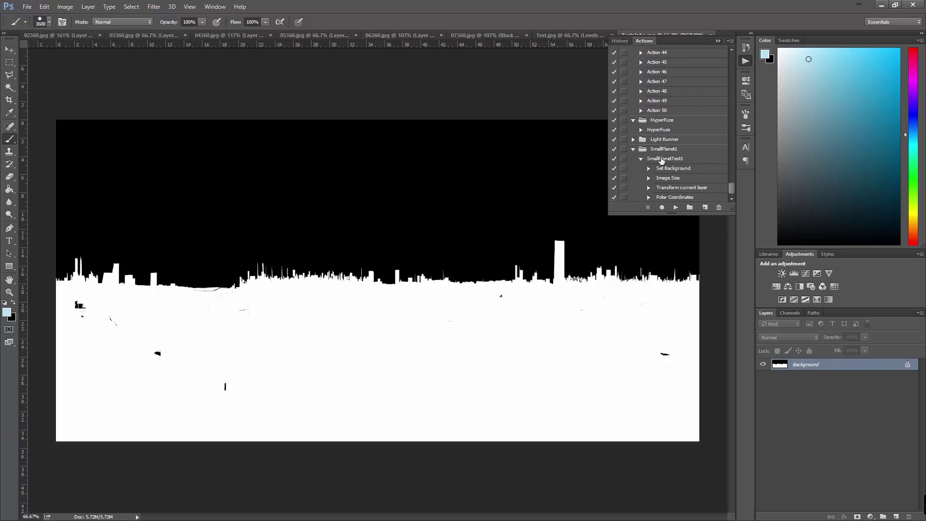
pyautogui.click(662, 159)
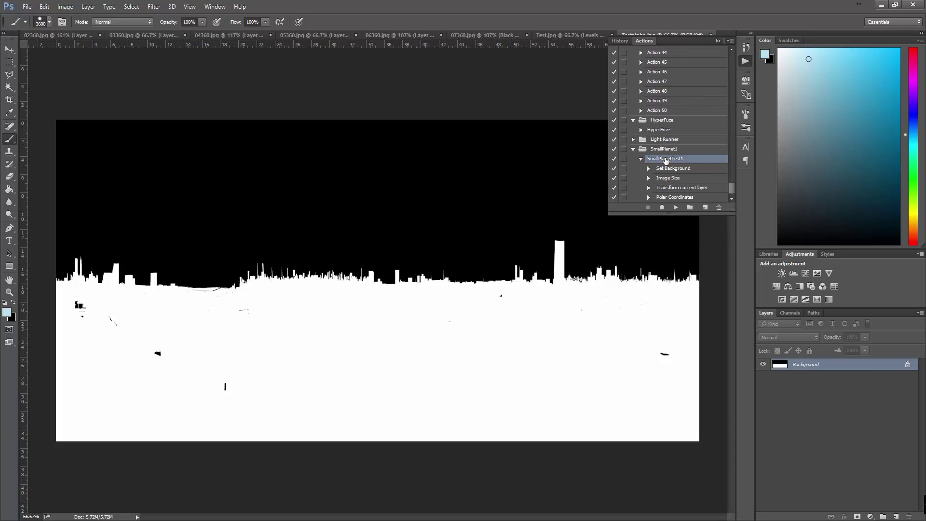
pyautogui.click(678, 207)
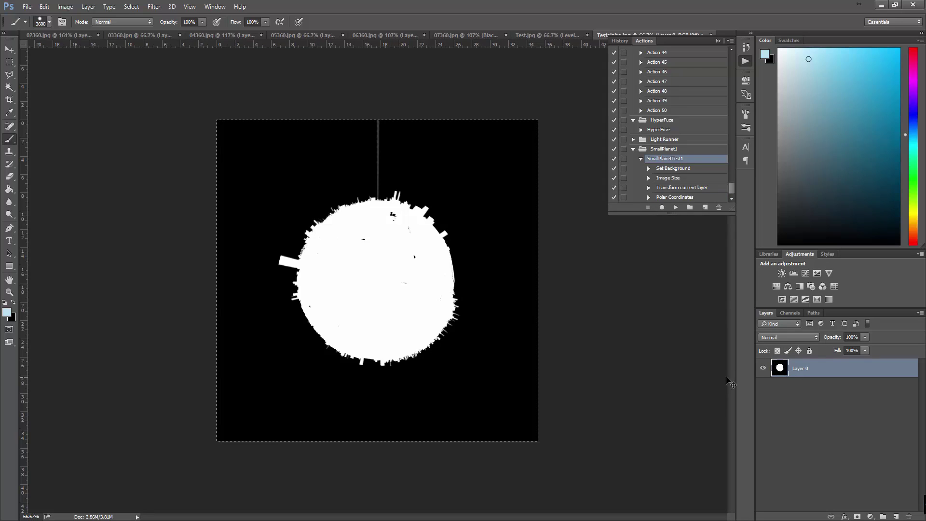
# Step: Paste the planet mask into Test.jpg as a new layer and hide it
pyautogui.click(548, 35)
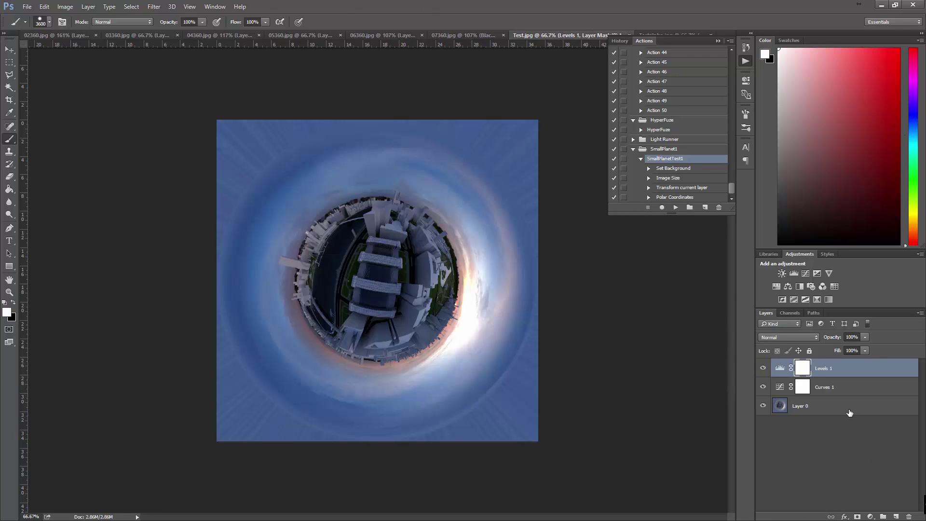
pyautogui.hotkey('ctrl', 'v')
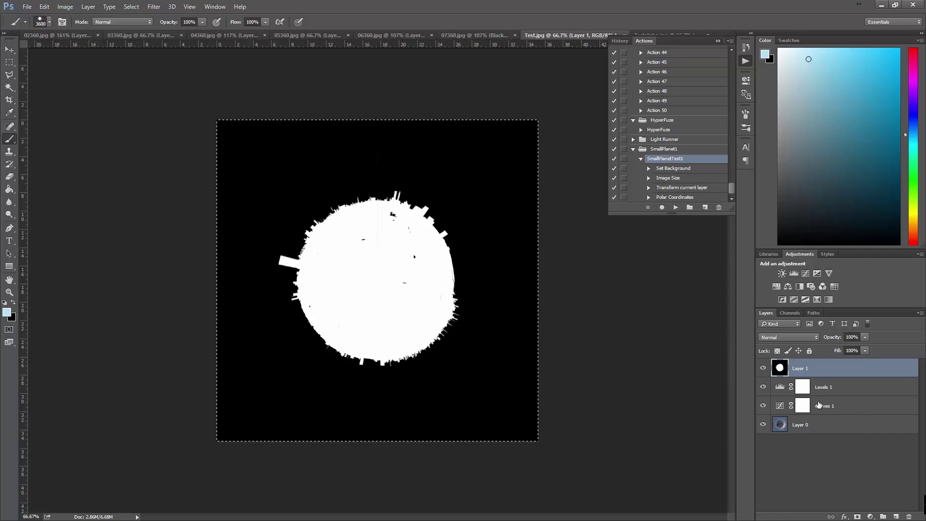
pyautogui.click(763, 369)
# Step: Create a new Alpha 1 channel and paste the white planet silhouette into it
pyautogui.click(789, 313)
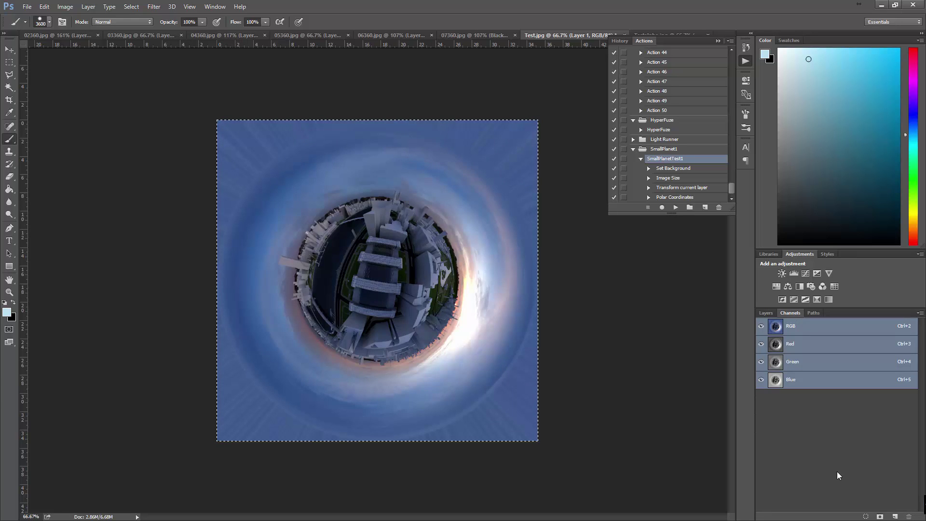
pyautogui.click(895, 517)
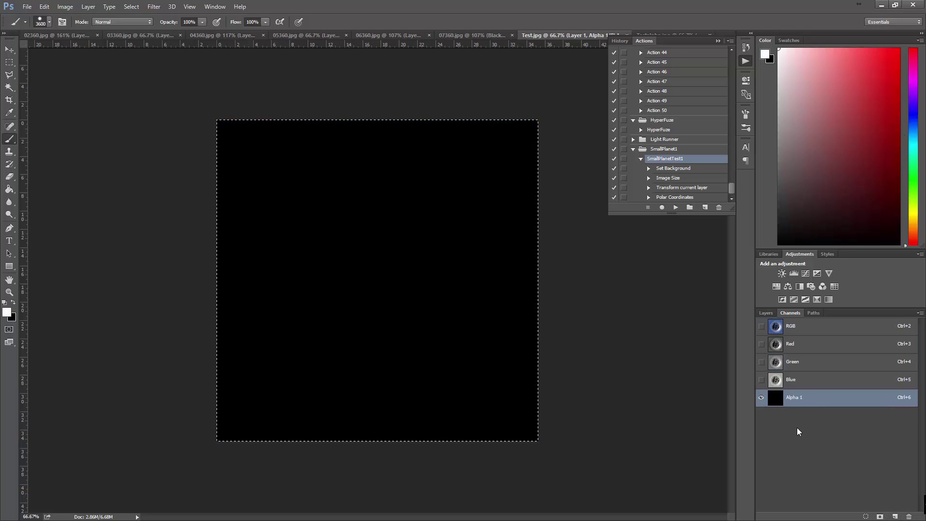
pyautogui.hotkey('ctrl', 'v')
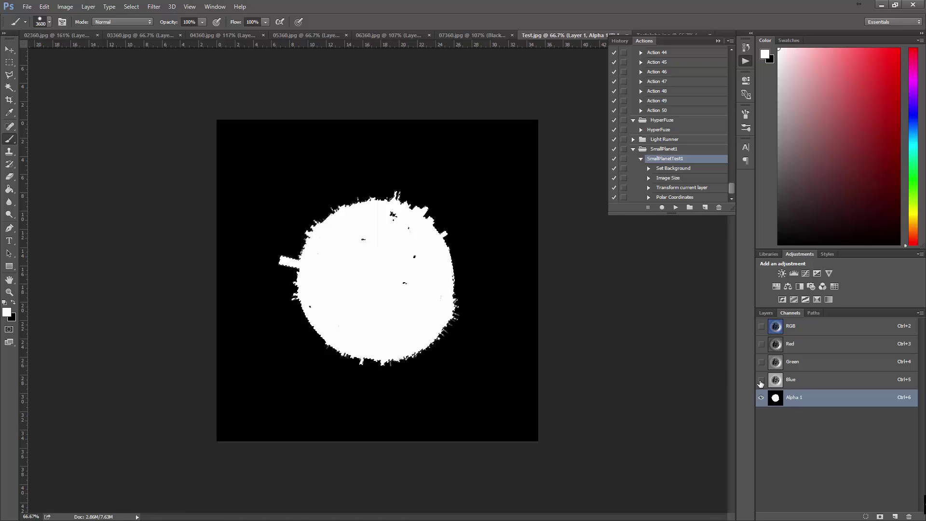
# Step: Restore the RGB view, hide Alpha 1, and delete the pasted mask layer
pyautogui.click(762, 326)
pyautogui.click(761, 397)
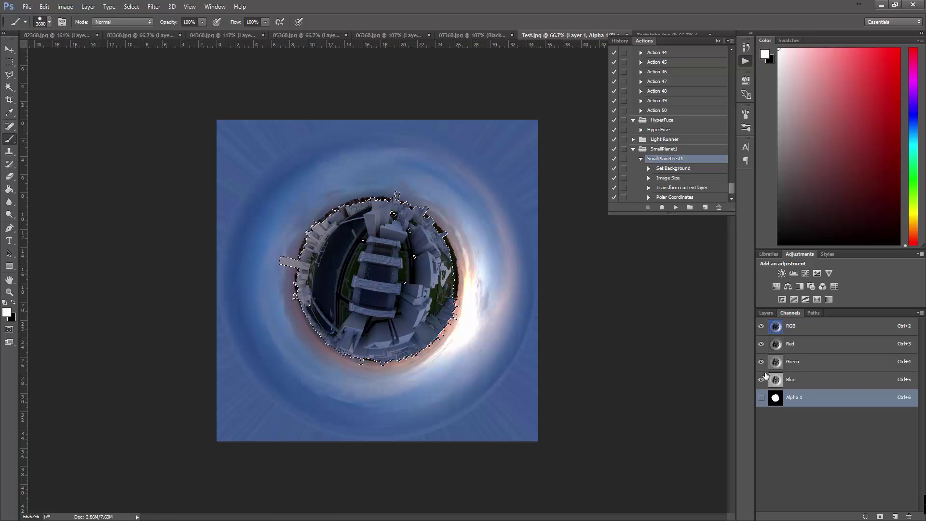
pyautogui.click(767, 313)
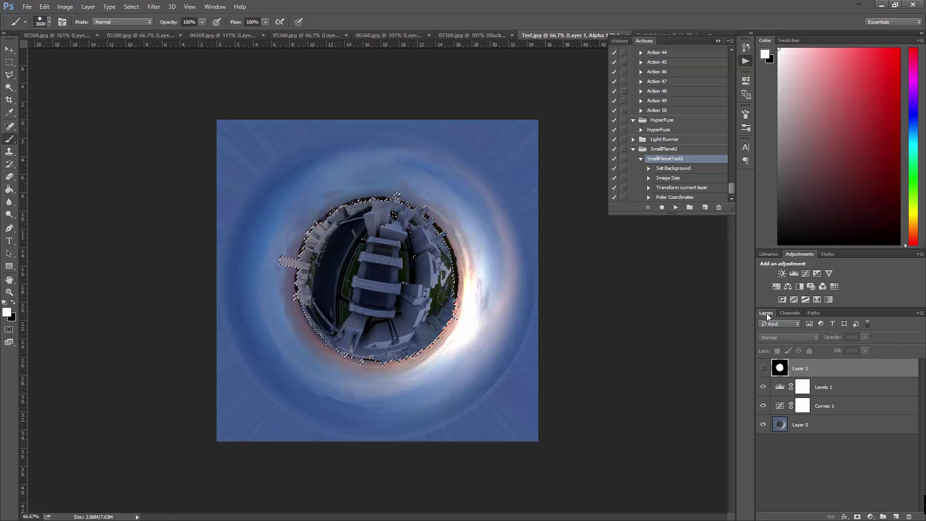
pyautogui.click(910, 517)
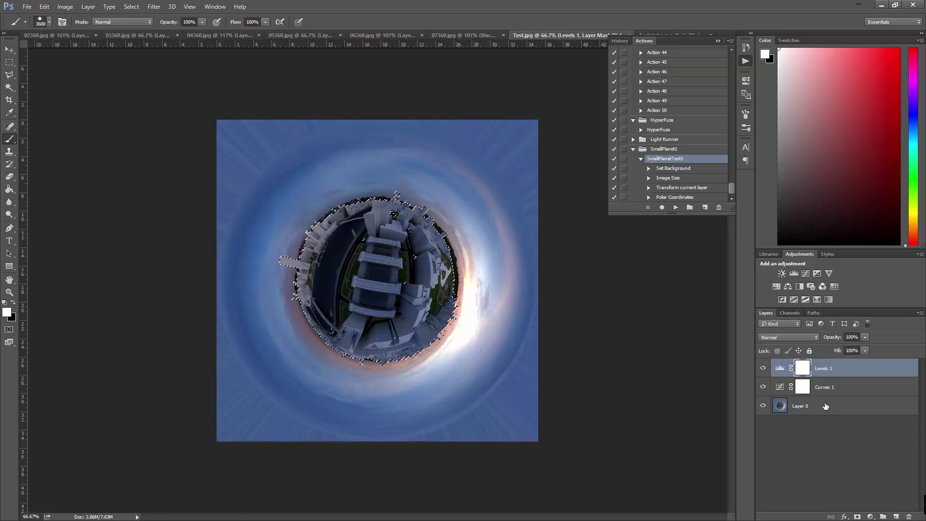
# Step: Add a layer mask to Layer 0 hiding the sky, and create a new empty layer
pyautogui.click(799, 407)
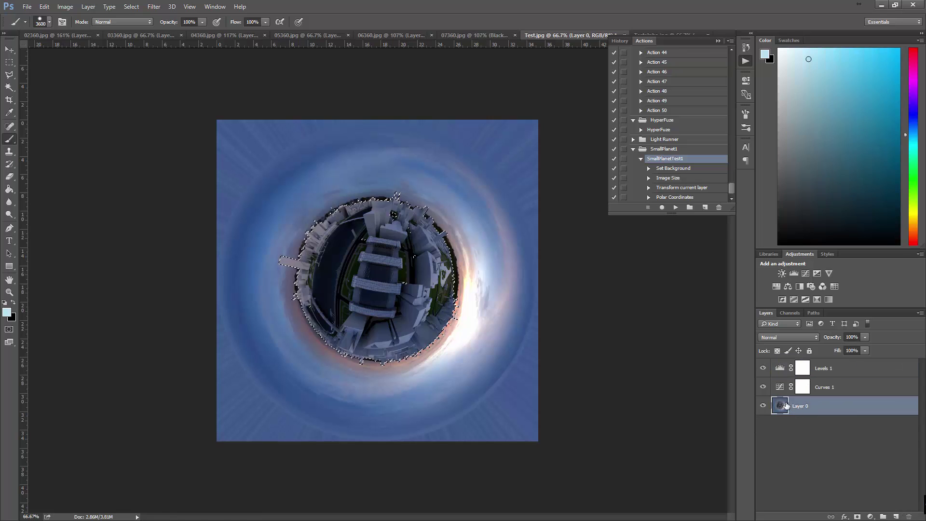
pyautogui.click(858, 517)
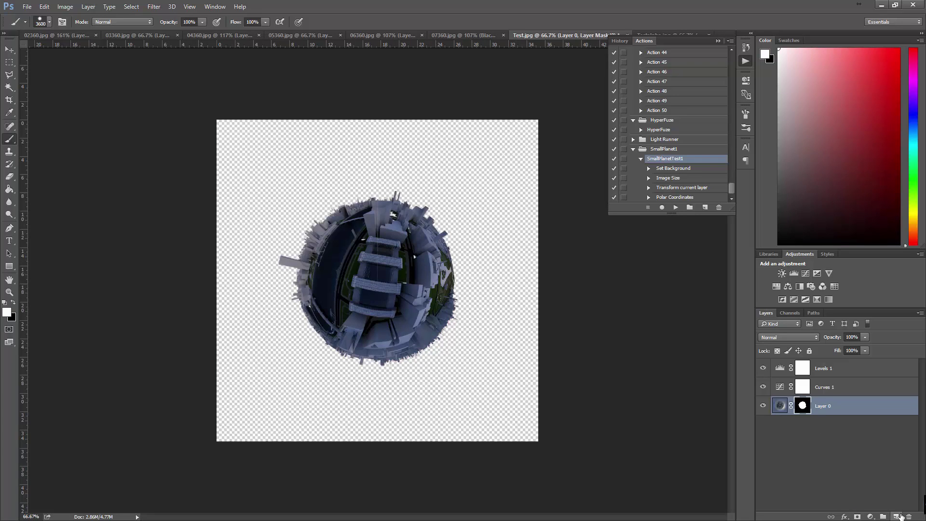
pyautogui.click(896, 517)
# Step: Move the new layer below the planet and set up a radial Foreground to Background gradient
pyautogui.moveTo(820, 408); pyautogui.dragTo(829, 438)
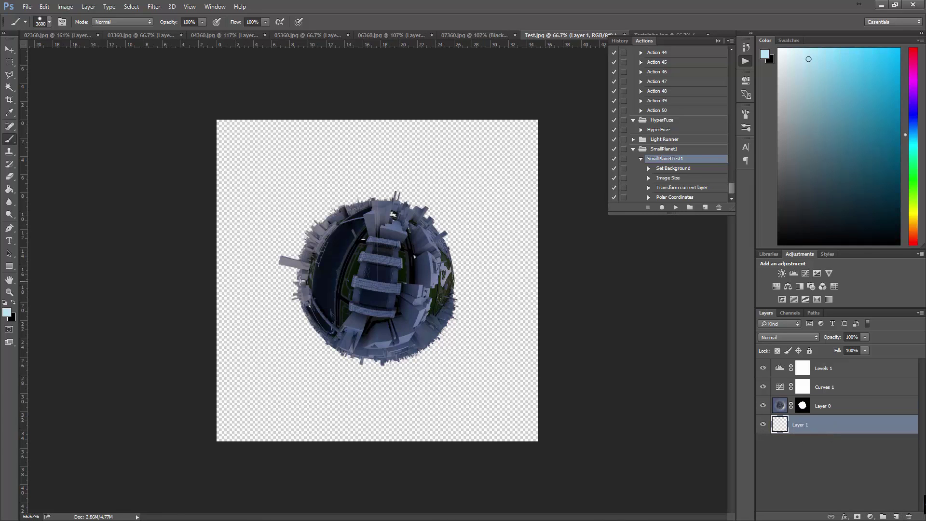
pyautogui.rightClick(9, 189)
pyautogui.click(49, 189)
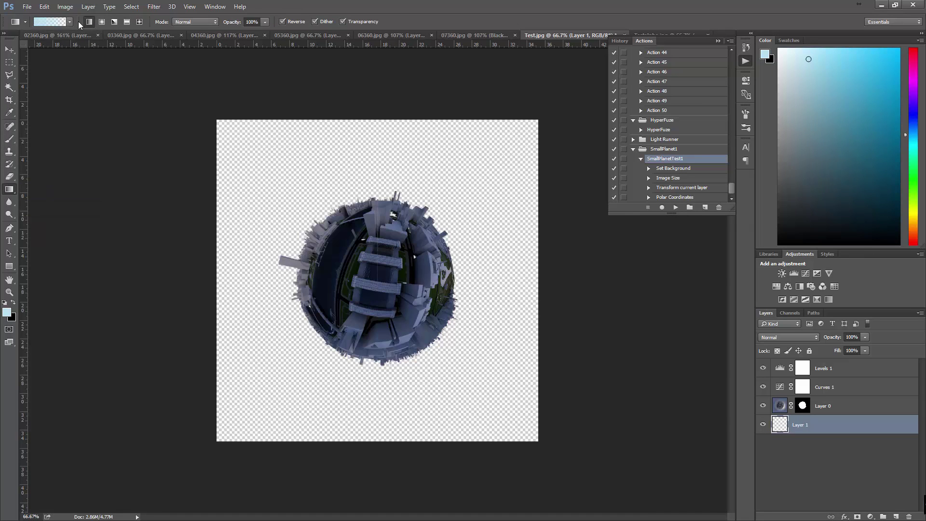
pyautogui.click(102, 22)
pyautogui.click(70, 23)
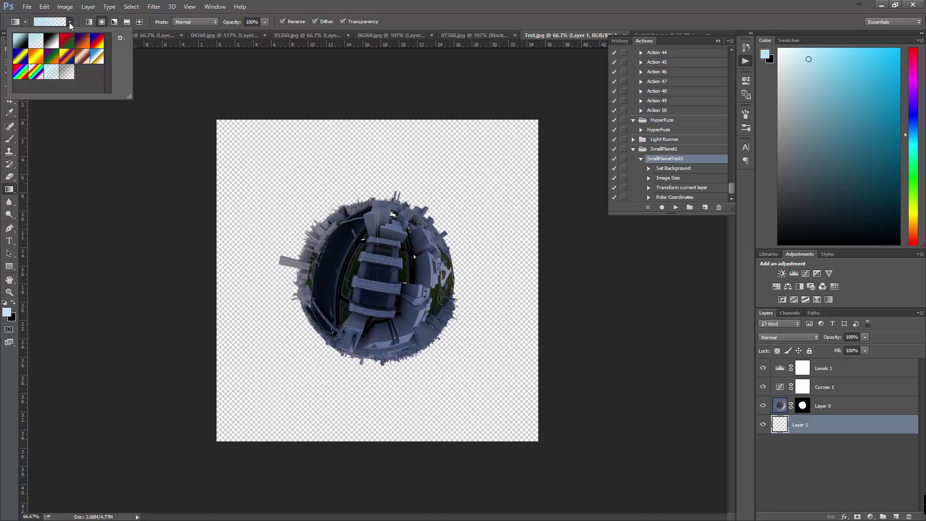
pyautogui.click(23, 48)
# Step: Change the gradient's start stop to dark grey (around 434343) and drag it diagonally across Layer 1
pyautogui.click(58, 23)
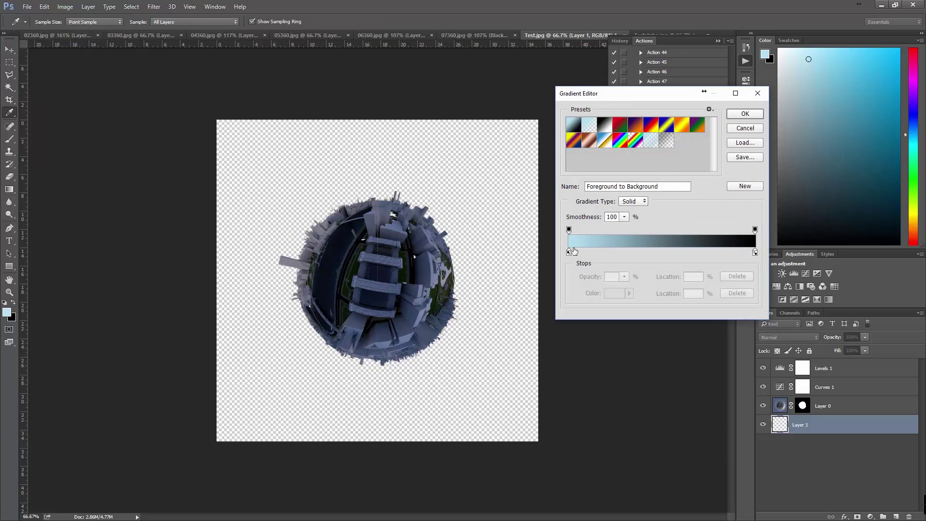
pyautogui.click(569, 252)
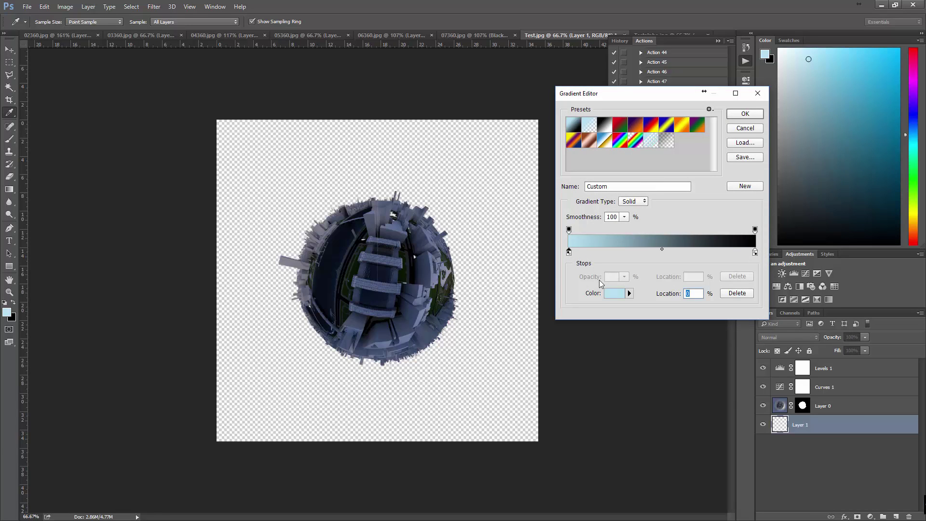
pyautogui.click(614, 293)
pyautogui.write('434343')
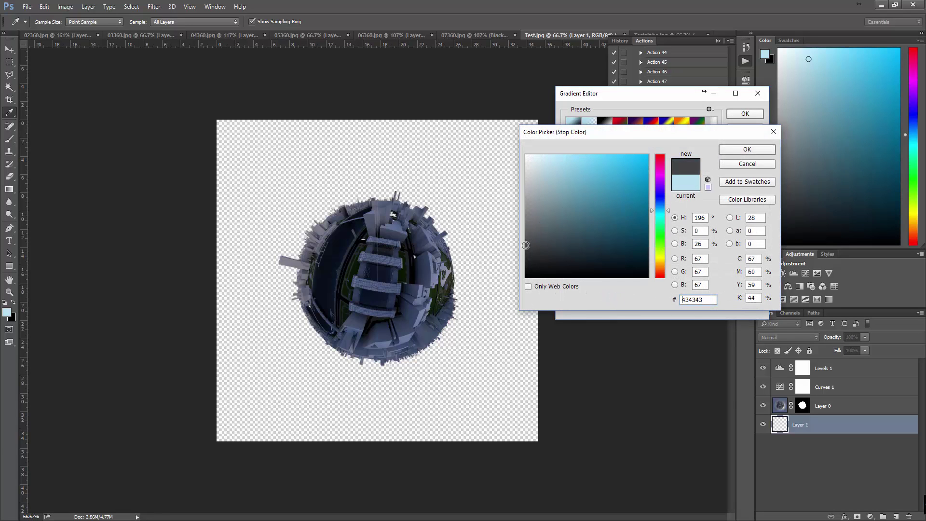
pyautogui.click(527, 249)
pyautogui.click(745, 150)
pyautogui.click(746, 113)
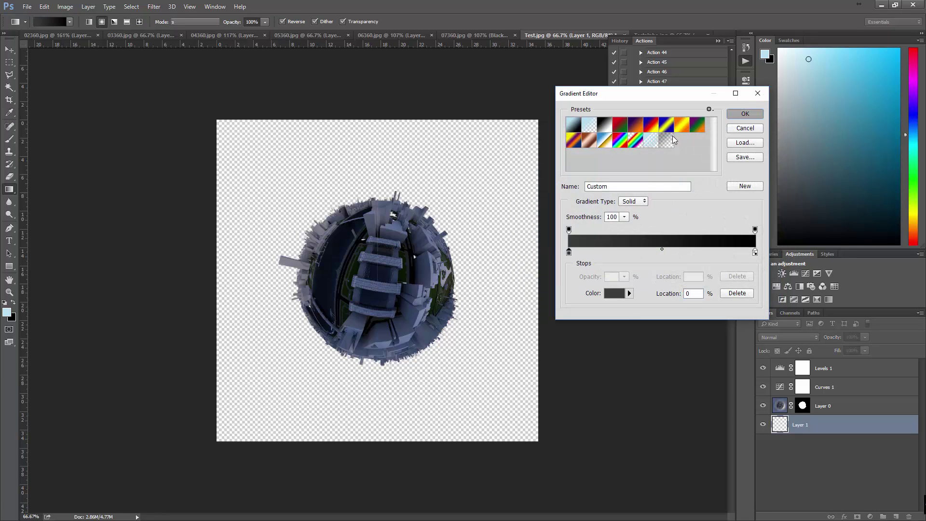
pyautogui.moveTo(197, 458); pyautogui.dragTo(470, 174)
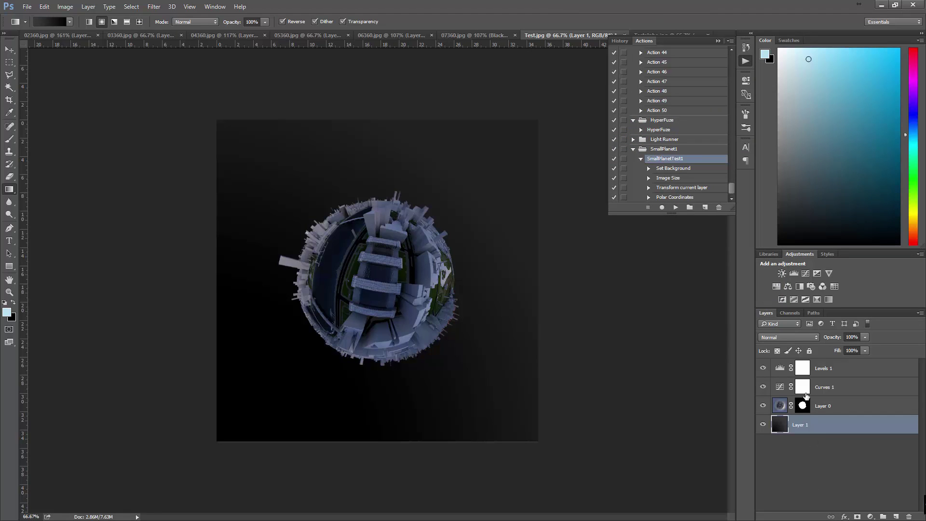
# Step: Nudge the planet left, then add a copy shrunk to about 39%, rotated about 75°, at upper right
pyautogui.click(831, 408)
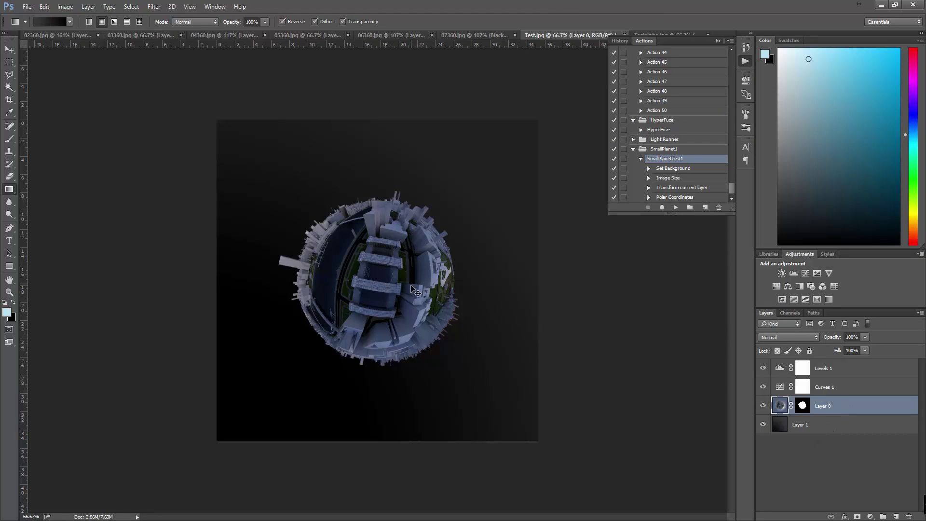
pyautogui.keyDown('ctrl'); pyautogui.moveTo(413, 290); pyautogui.dragTo(386, 300); pyautogui.keyUp('ctrl')
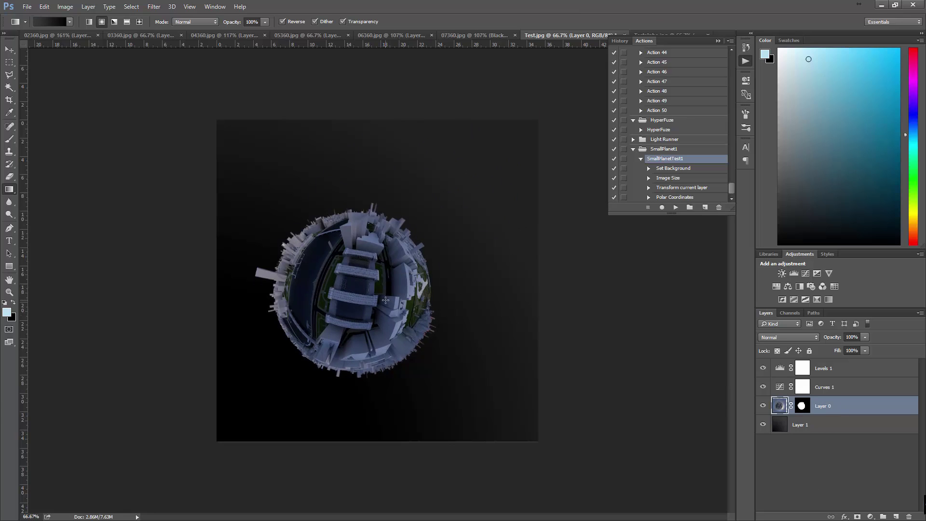
pyautogui.hotkey('ctrl', 'j')
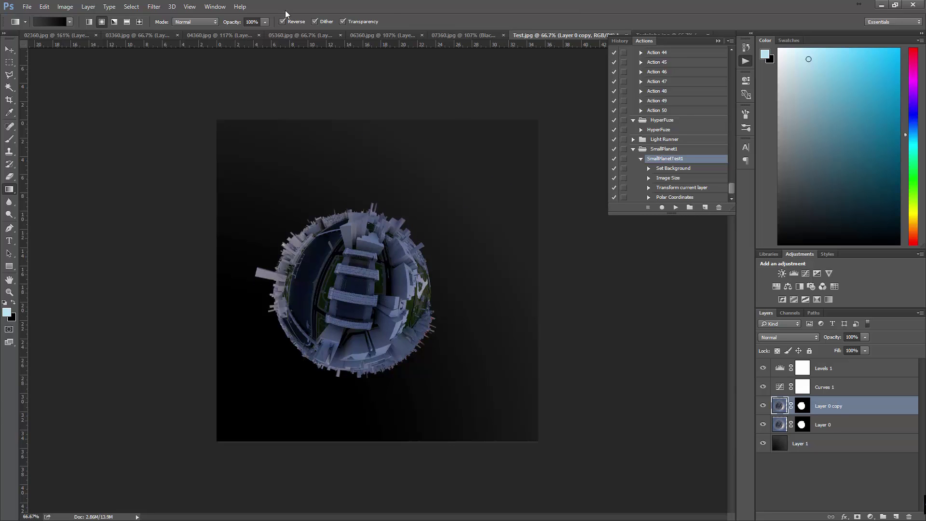
pyautogui.keyDown('ctrl'); pyautogui.moveTo(366, 313); pyautogui.dragTo(442, 206); pyautogui.keyUp('ctrl')
pyautogui.hotkey('ctrl', 't')
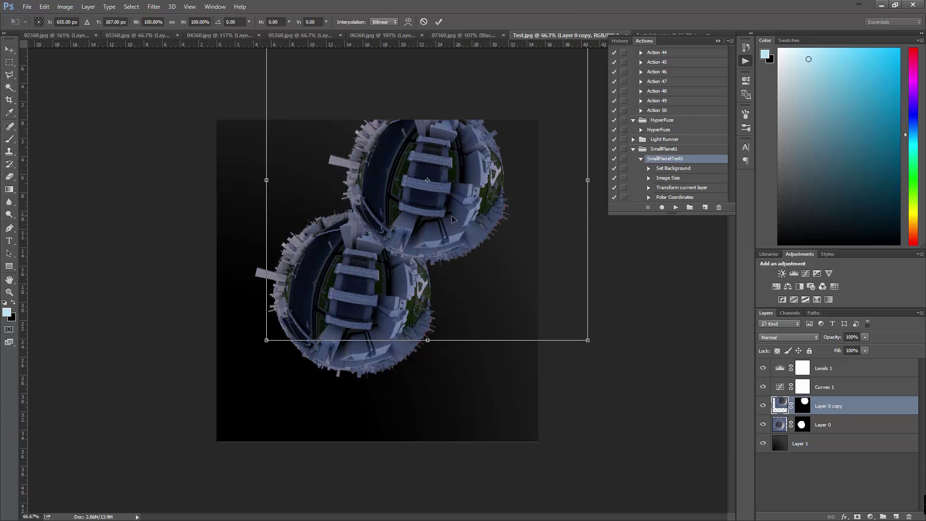
pyautogui.keyDown('shift'); pyautogui.moveTo(590, 336); pyautogui.dragTo(393, 145); pyautogui.keyUp('shift')
pyautogui.moveTo(356, 103); pyautogui.dragTo(426, 182)
pyautogui.moveTo(493, 114); pyautogui.dragTo(466, 236)
pyautogui.press('Return')
pyautogui.press('g')
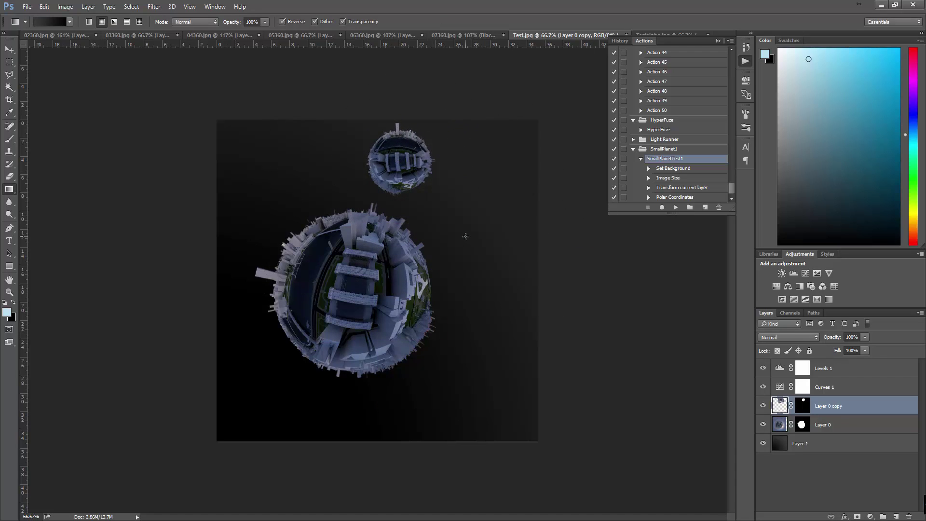
# Step: Add a second small copy rotated −60° further right, then move all three planets down-left
pyautogui.hotkey('ctrl', 'j')
pyautogui.keyDown('ctrl'); pyautogui.moveTo(402, 168); pyautogui.dragTo(500, 174); pyautogui.keyUp('ctrl')
pyautogui.hotkey('ctrl', 't')
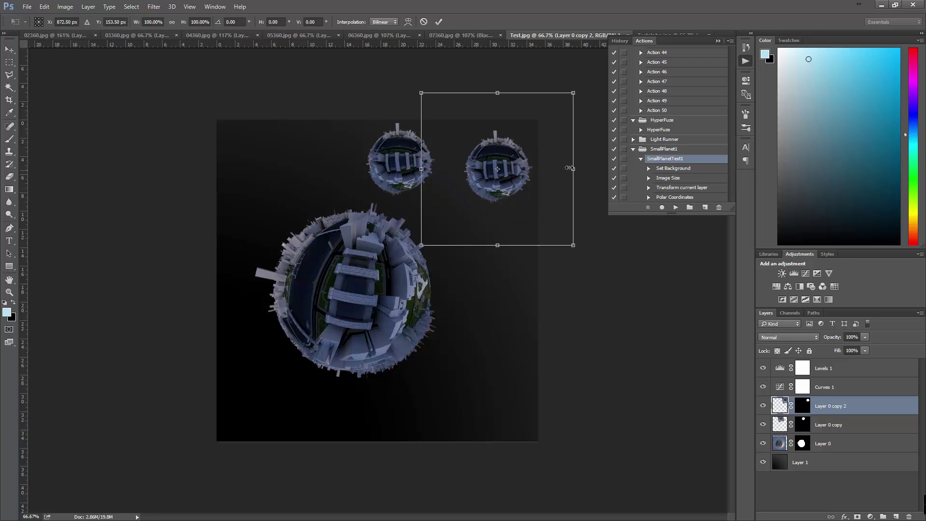
pyautogui.moveTo(596, 138); pyautogui.dragTo(489, 140)
pyautogui.moveTo(498, 224); pyautogui.dragTo(478, 188)
pyautogui.press('Return')
pyautogui.press('g')
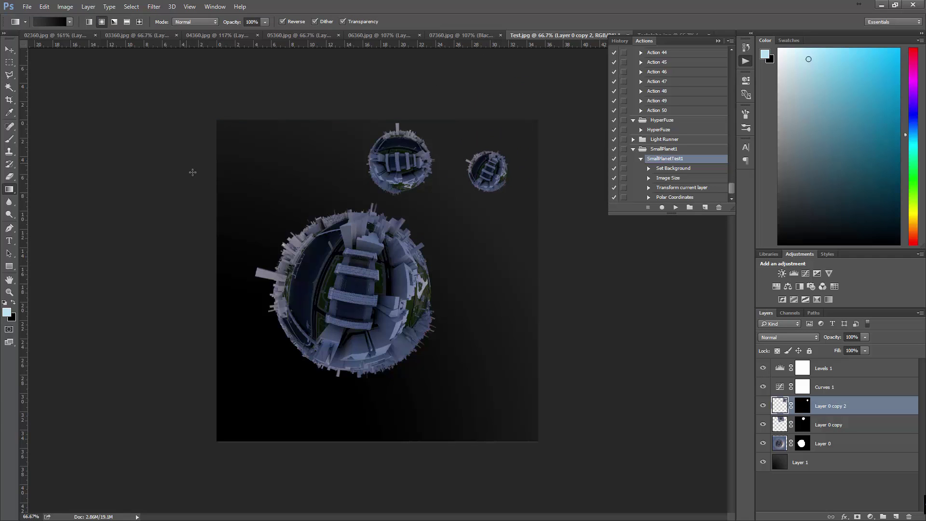
pyautogui.keyDown('shift'); pyautogui.click(838, 447); pyautogui.keyUp('shift')
pyautogui.keyDown('ctrl'); pyautogui.moveTo(468, 219); pyautogui.dragTo(448, 242); pyautogui.keyUp('ctrl')
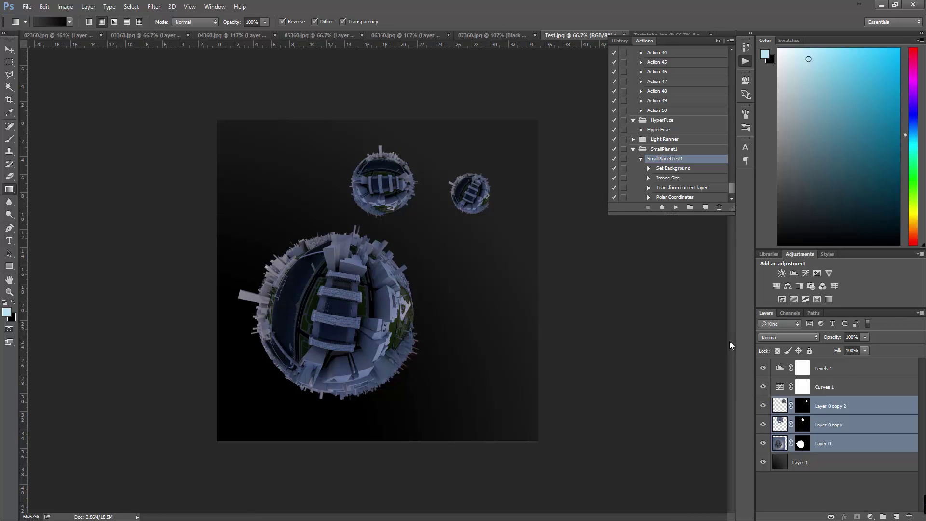